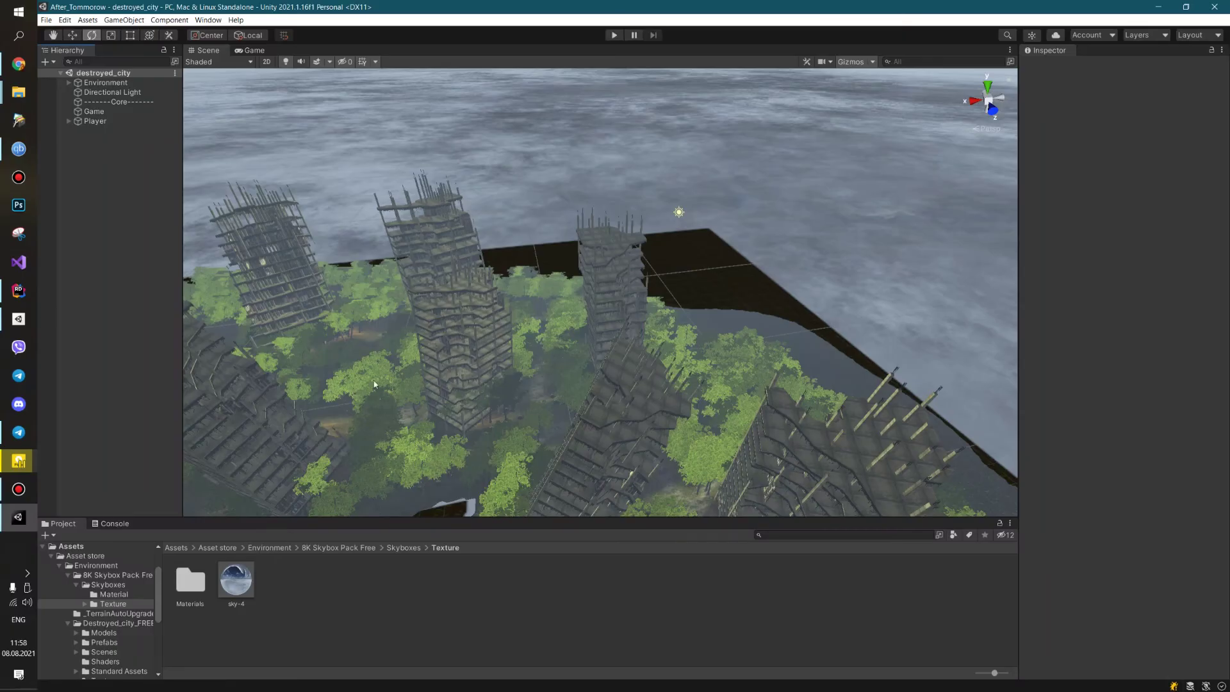
- Look up into the sky and show the sky-4 cubemap's import settings with an enlarged preview
right_drag(375, 385, 708, 296)
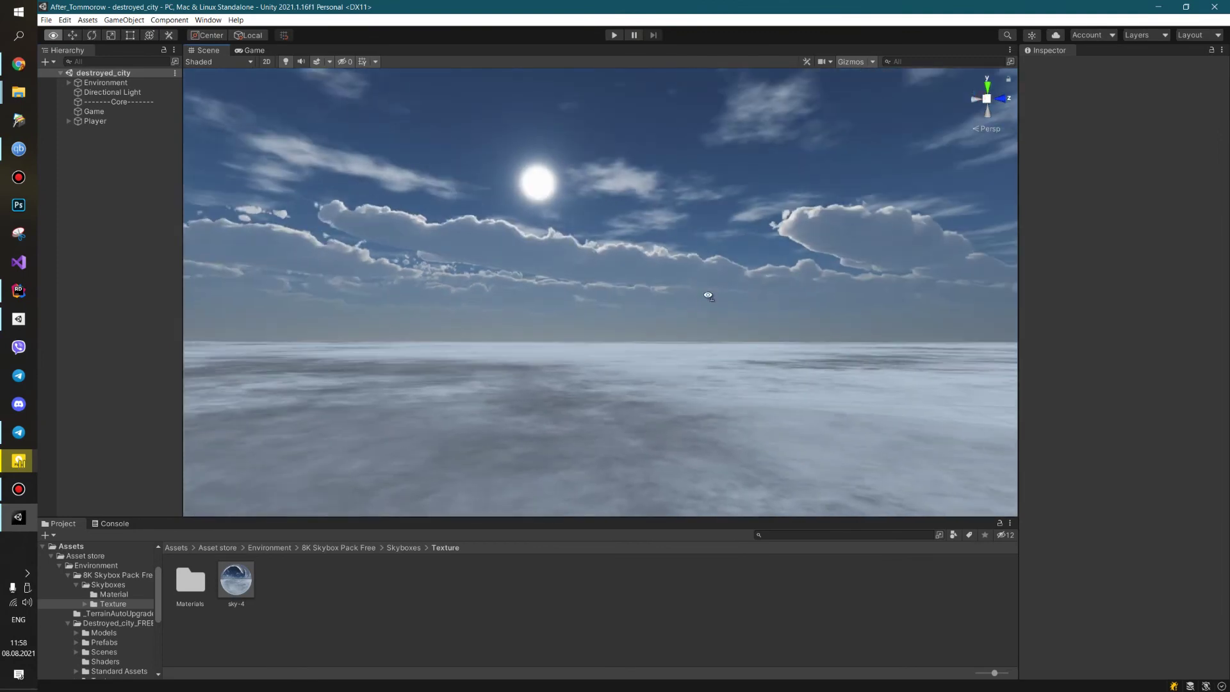
right_drag(708, 295, 676, 241)
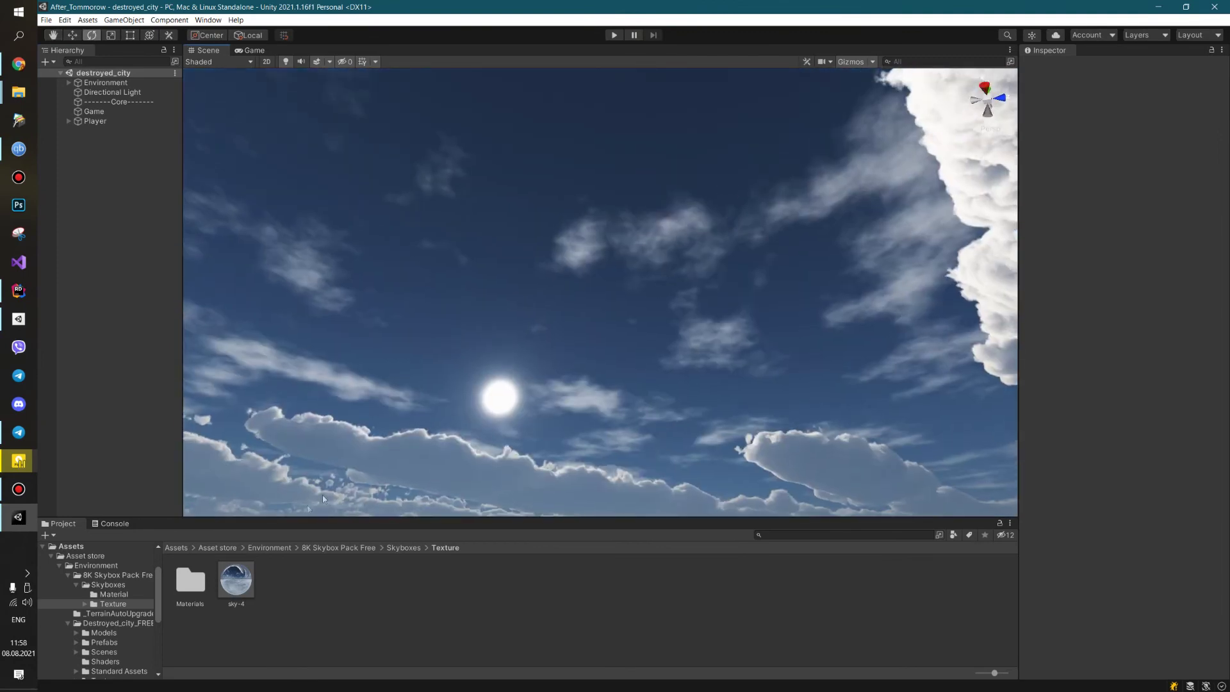
click(245, 604)
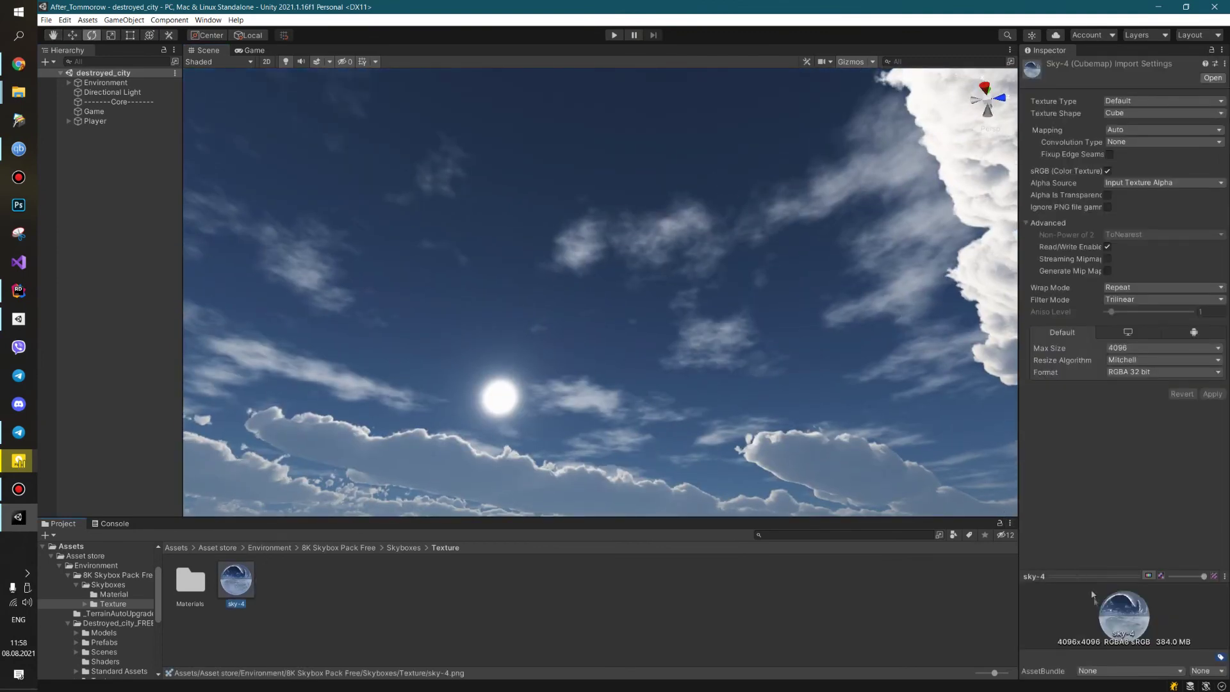
drag(1093, 576, 1094, 514)
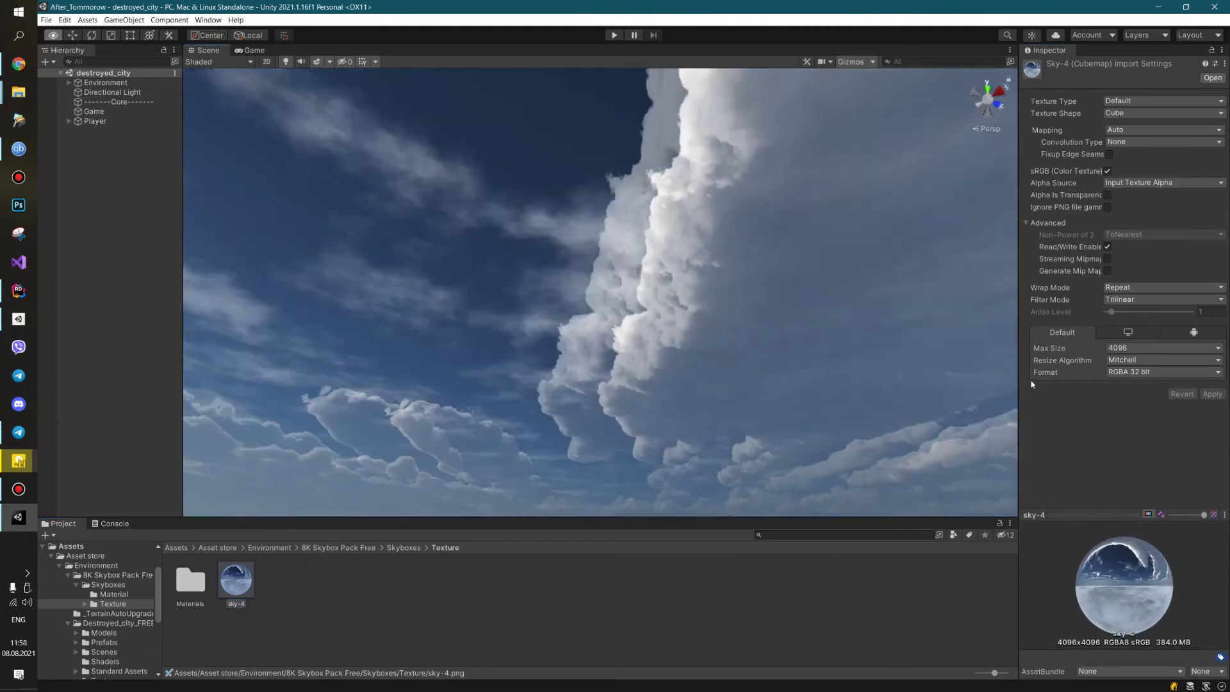
- Look around the cloudy sky-4 skybox, then select the Directional Light with its Day And Night Cicle script
right_drag(800, 395, 1031, 385)
right_drag(609, 442, 855, 462)
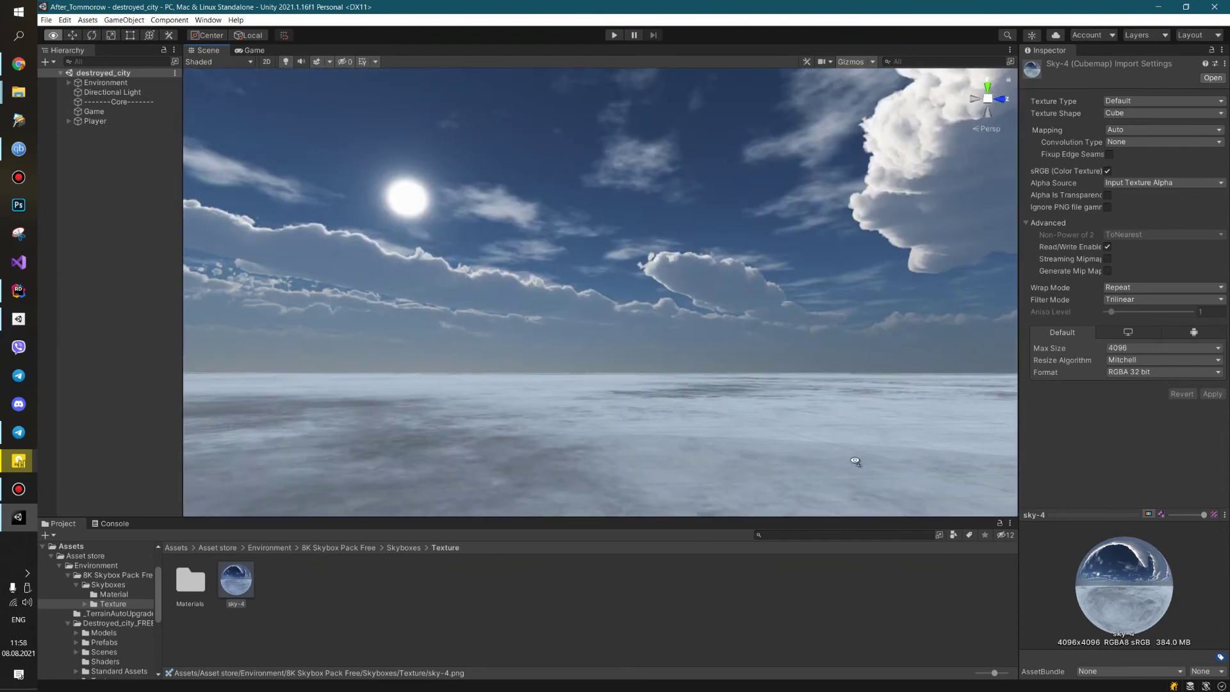
right_drag(856, 462, 385, 252)
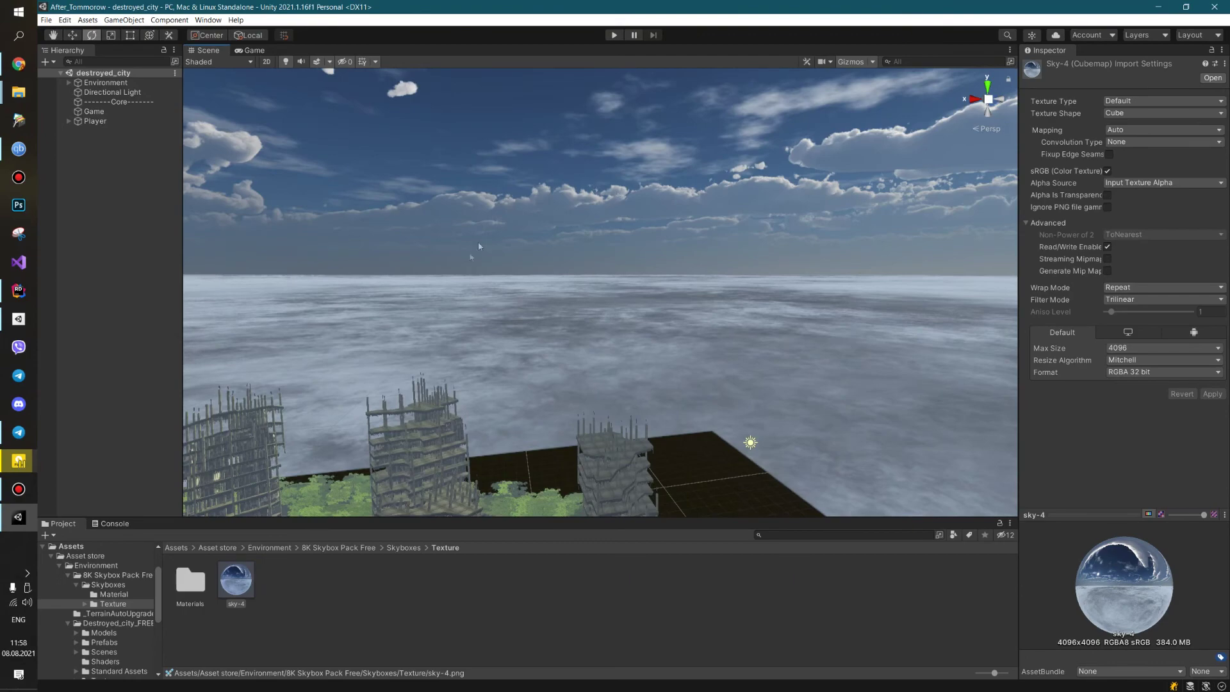
mouse_move(558, 244)
right_down()
mouse_move(456, 226)
mouse_move(468, 242)
right_up()
right_drag(567, 307, 756, 233)
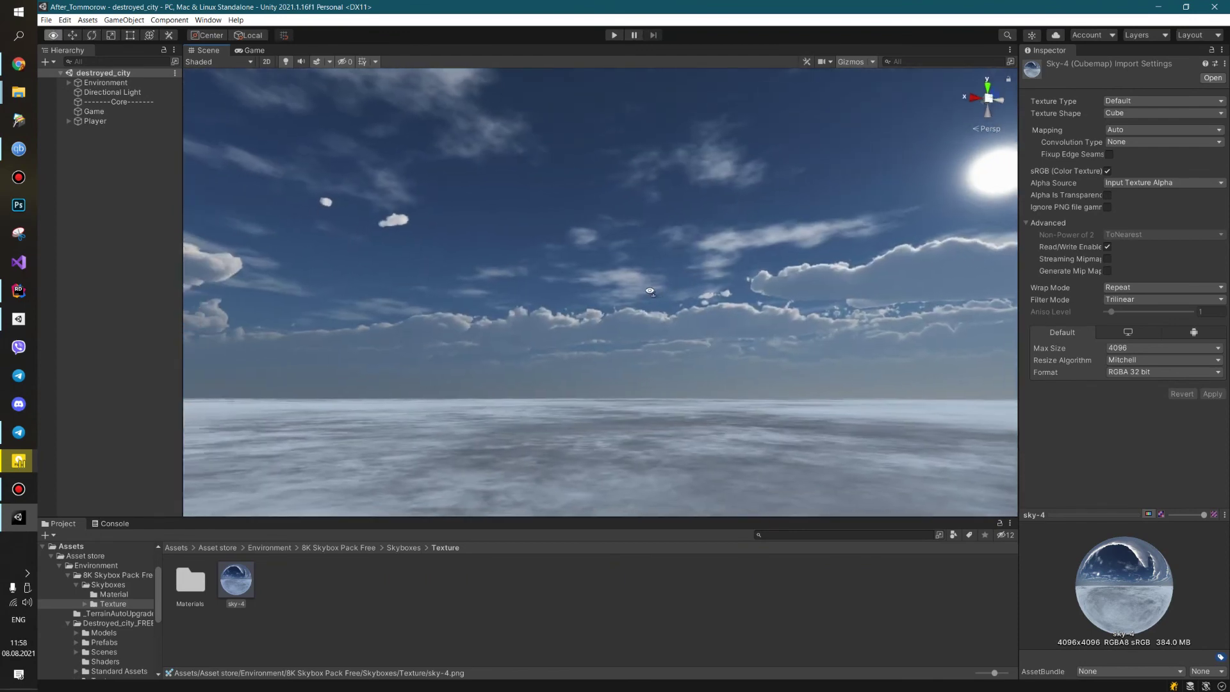
right_drag(737, 243, 688, 253)
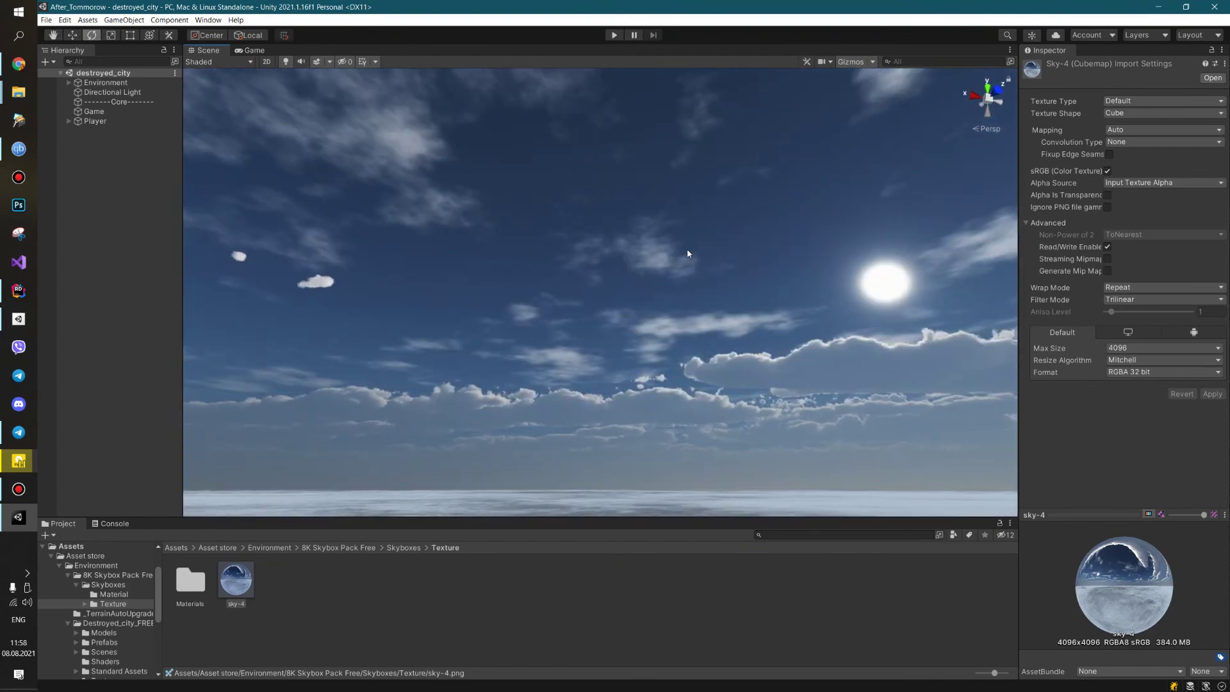
mouse_move(687, 254)
right_down()
mouse_move(664, 298)
mouse_move(282, 256)
right_up()
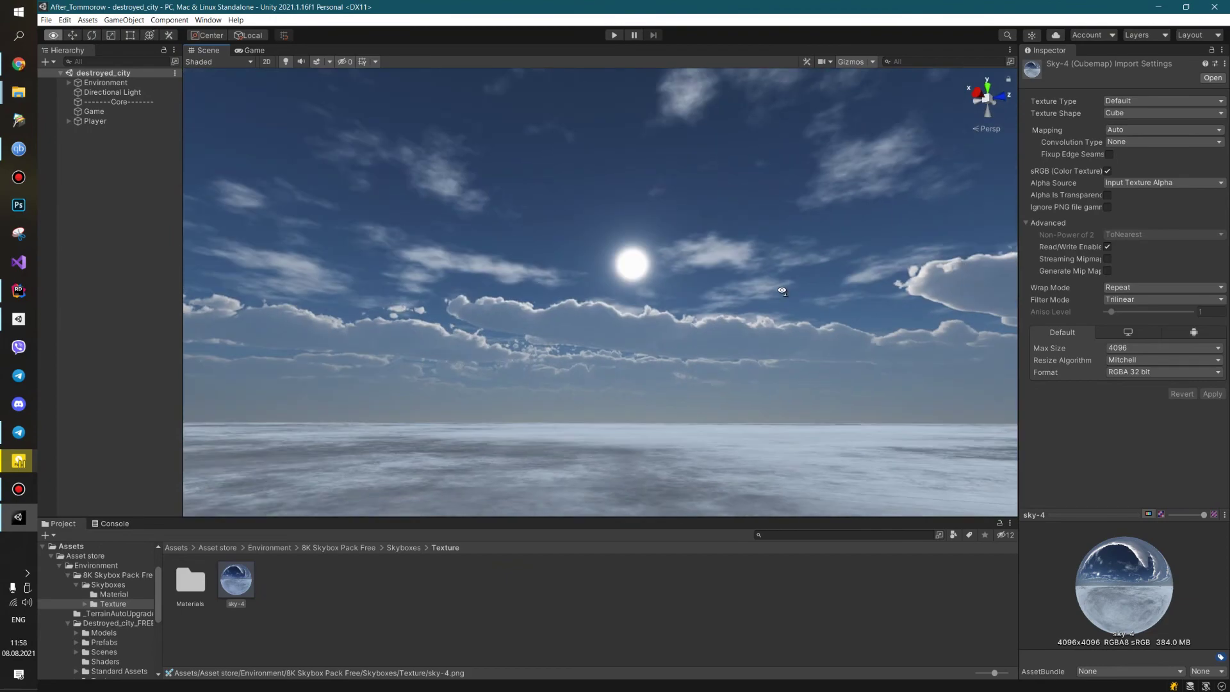
mouse_move(282, 255)
right_down()
mouse_move(758, 357)
mouse_move(649, 446)
right_up()
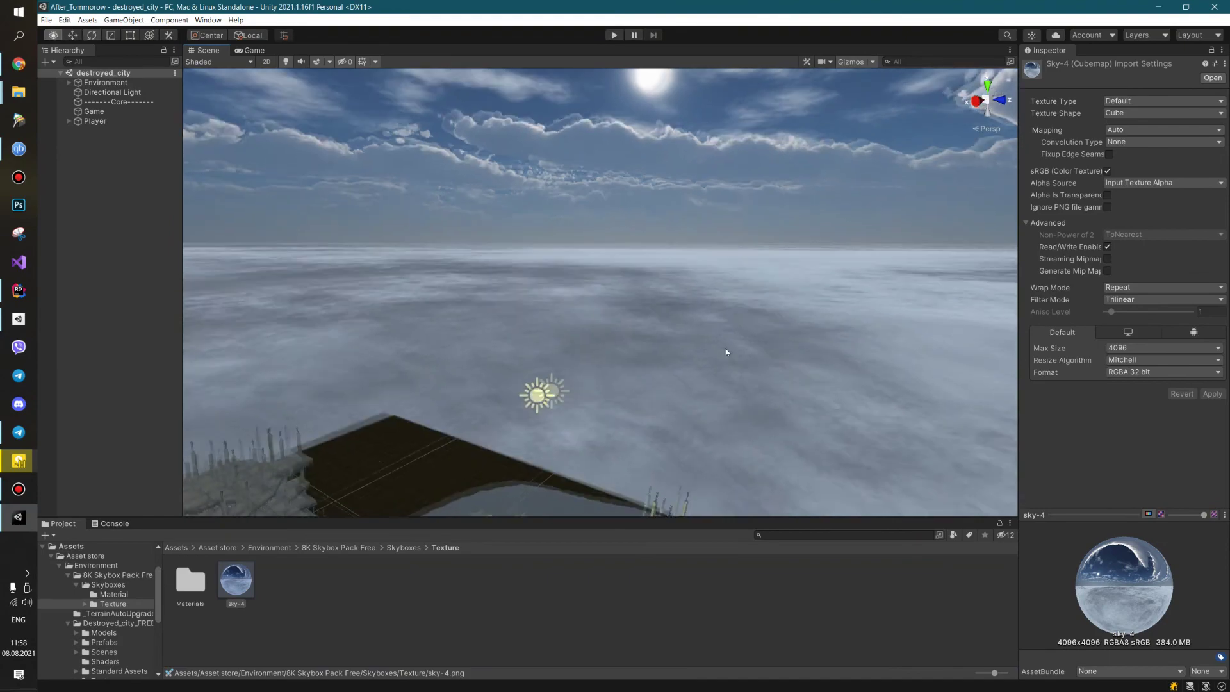
right_drag(649, 447, 574, 394)
click(568, 391)
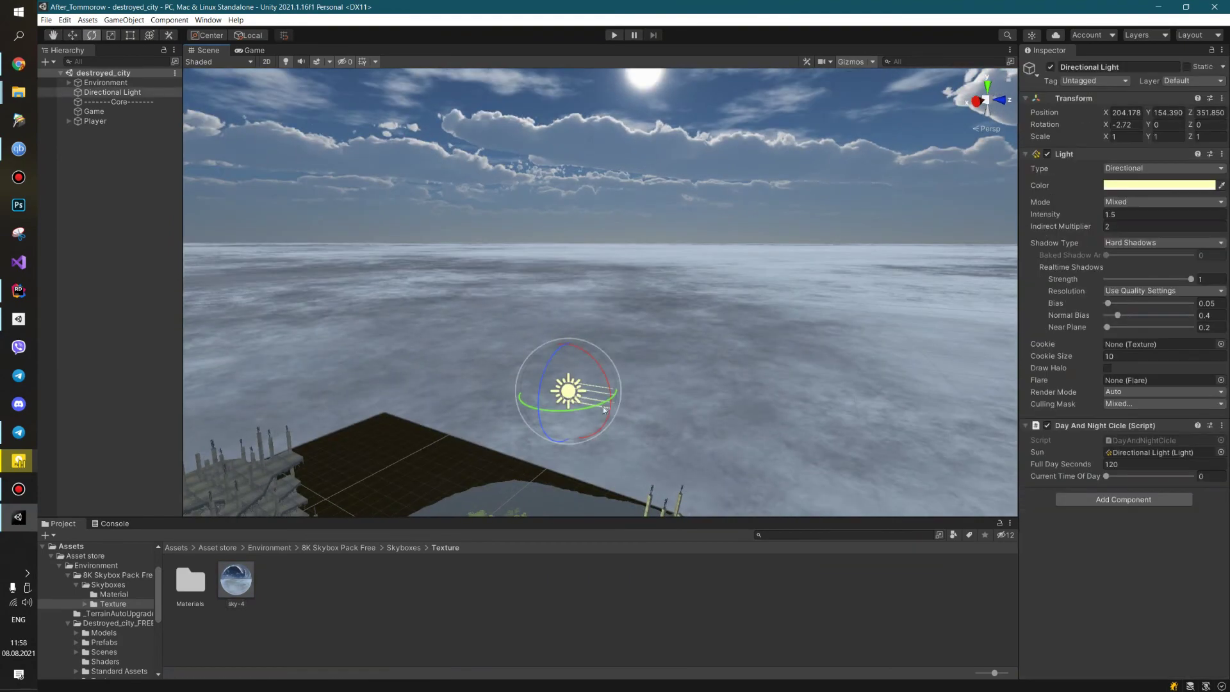
- Rotate the Directional Light's X from about 44 through 104 to 190.77, watching the city darken
drag(594, 363, 621, 450)
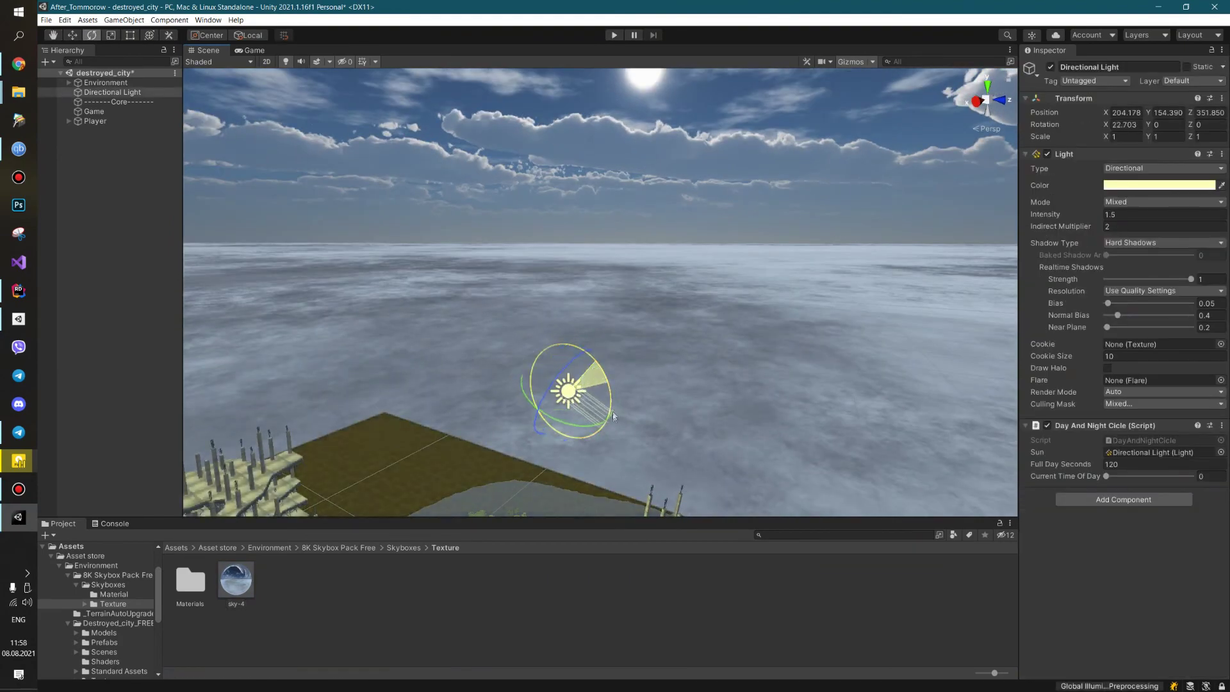
drag(620, 450, 631, 487)
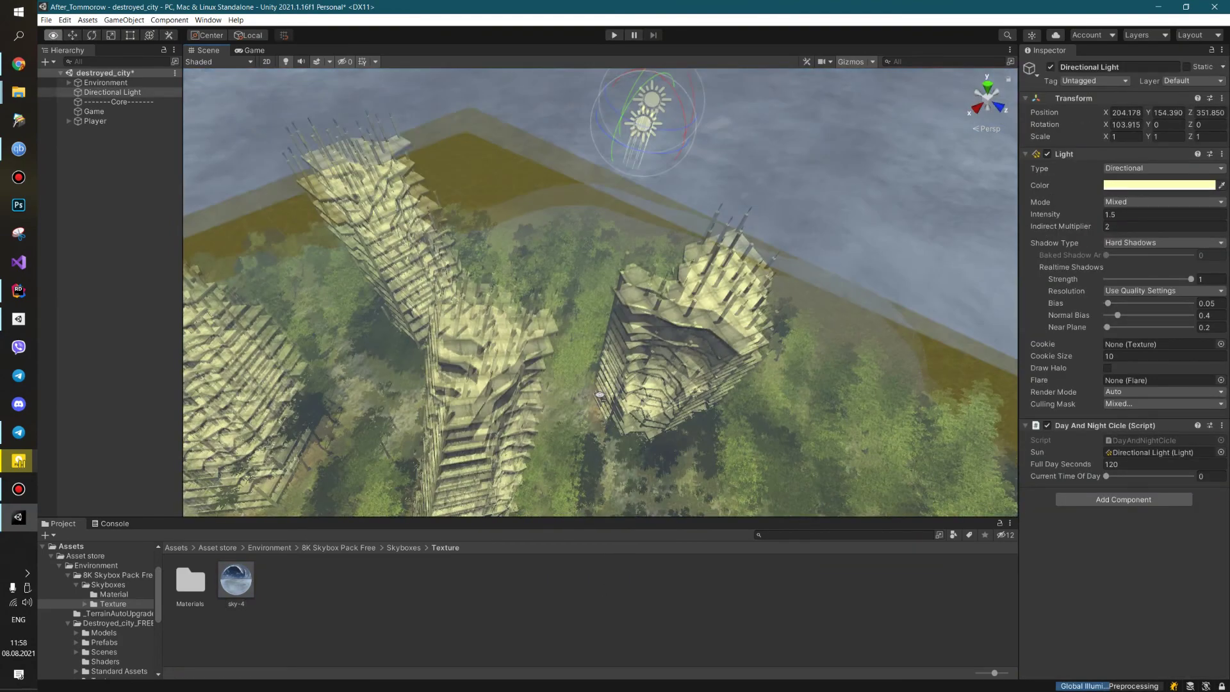
right_drag(647, 212, 649, 304)
drag(727, 144, 758, 340)
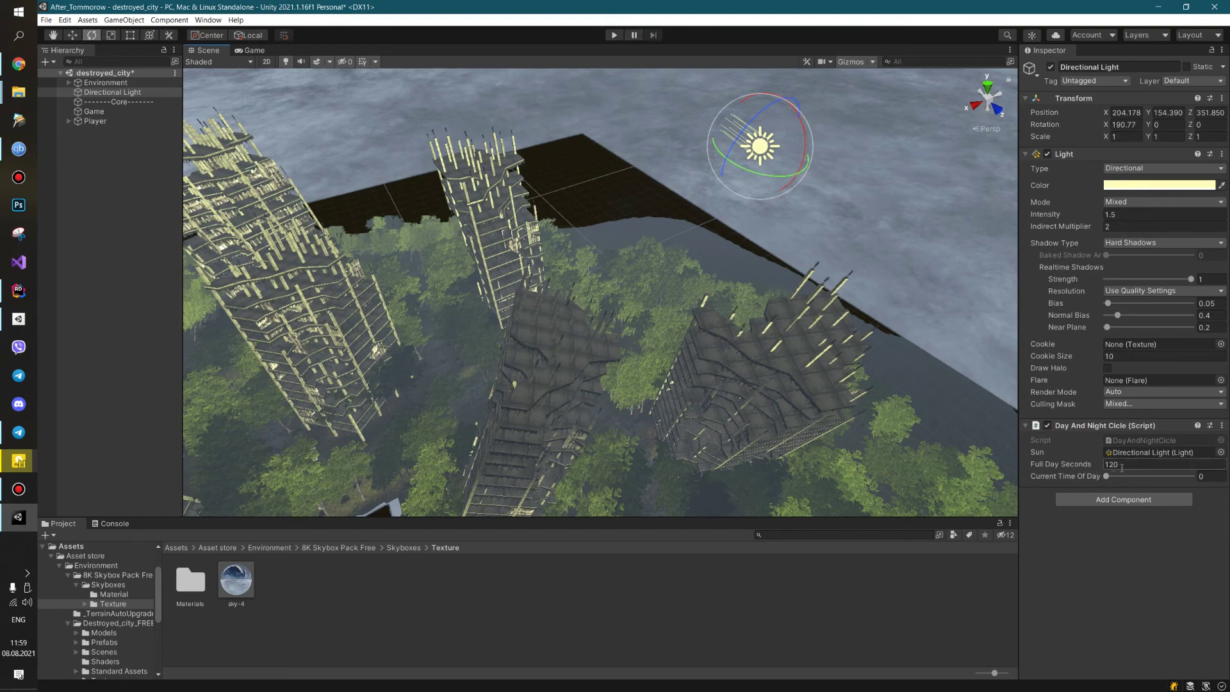
mouse_move(856, 407)
right_down()
mouse_move(993, 262)
mouse_move(869, 303)
mouse_move(650, 319)
mouse_move(904, 292)
mouse_move(934, 370)
right_up()
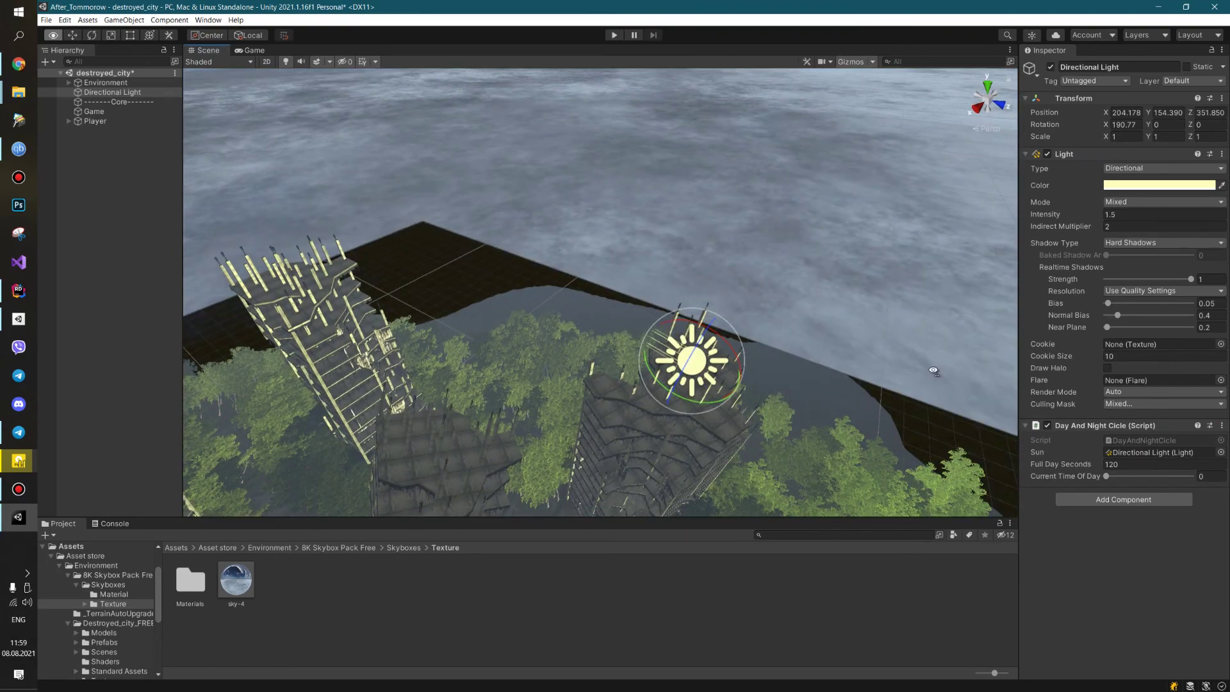
right_drag(933, 371, 438, 408)
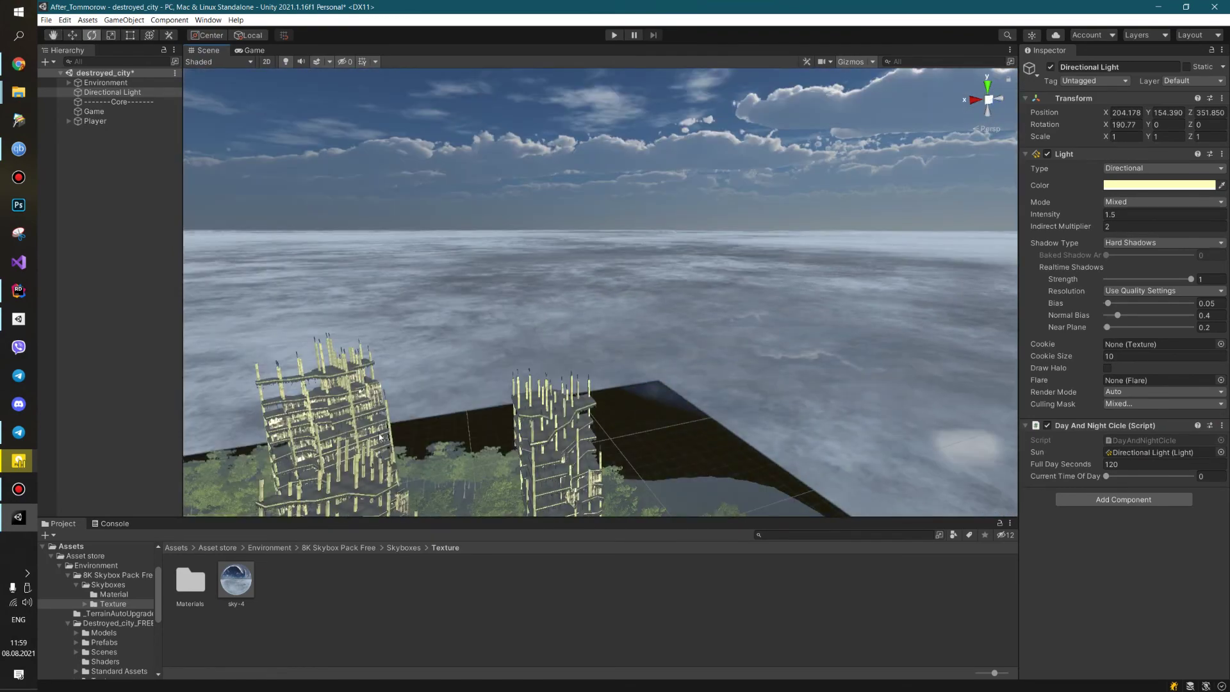
click(241, 59)
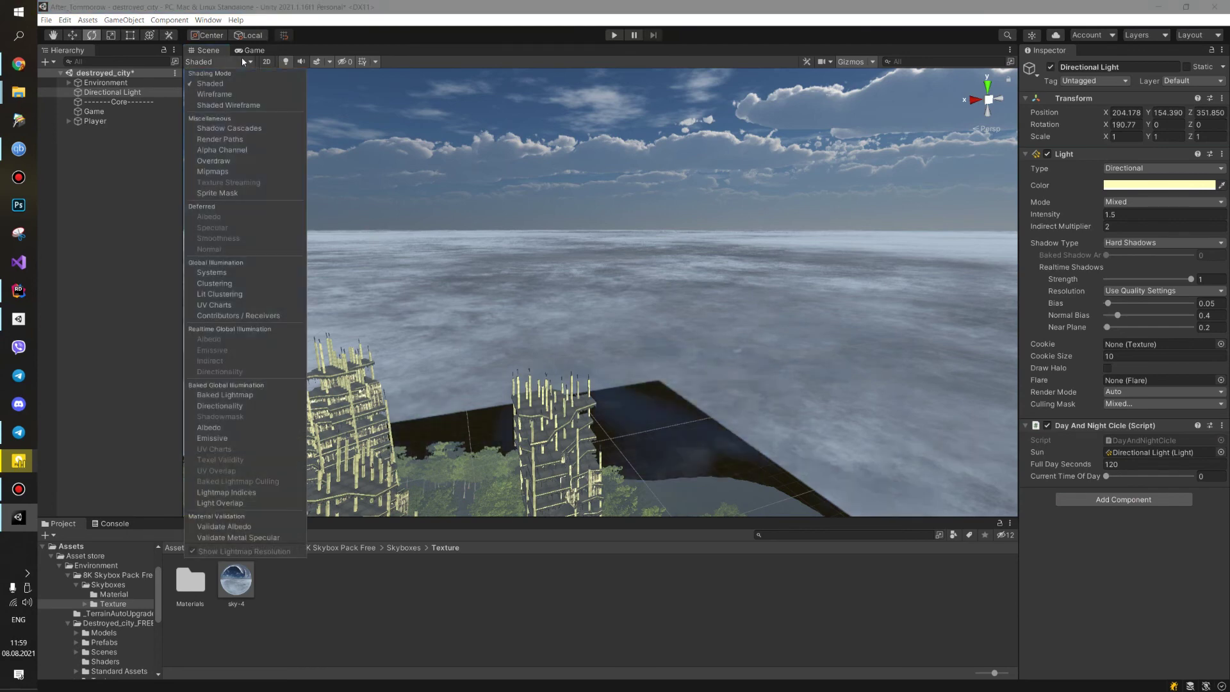
- Run the game in the Game view to watch the day-night cycle, then stop play mode
click(241, 59)
click(251, 50)
click(615, 35)
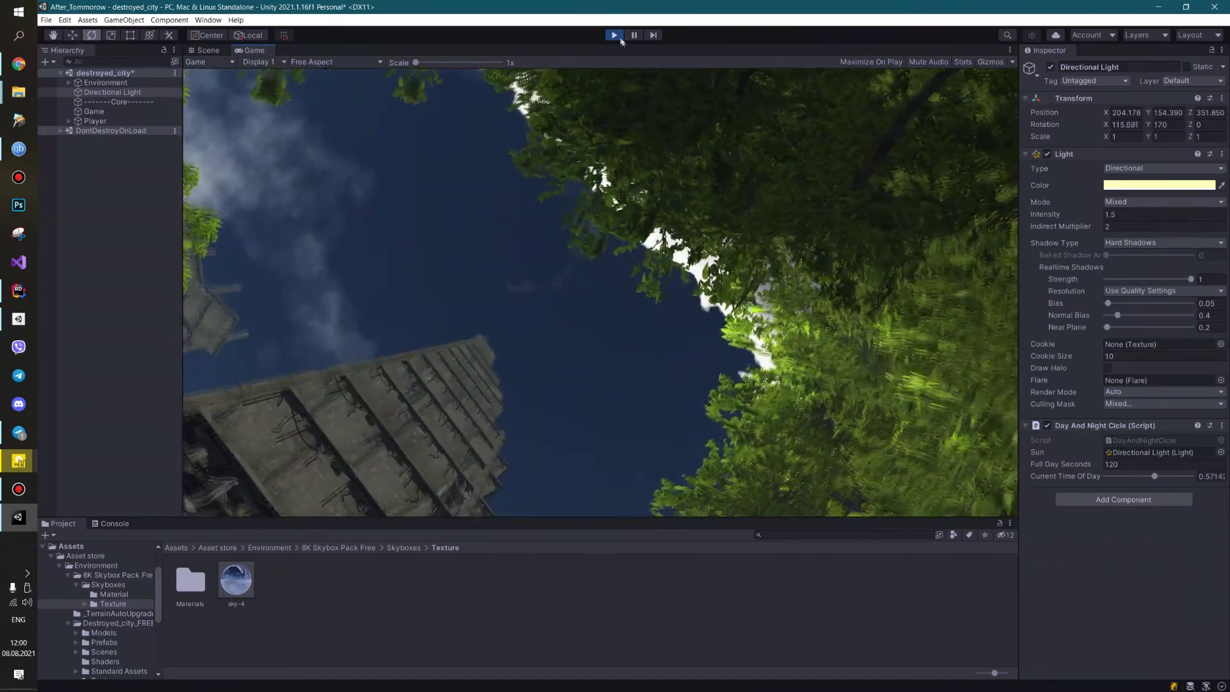
click(615, 36)
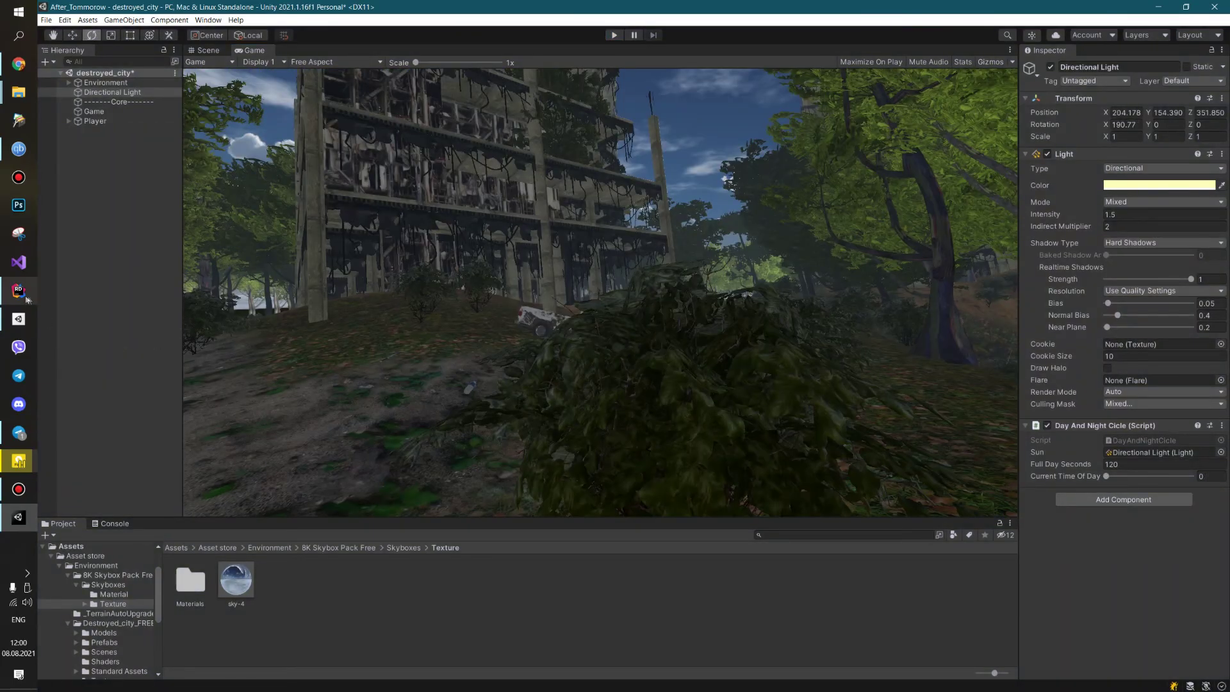
click(18, 290)
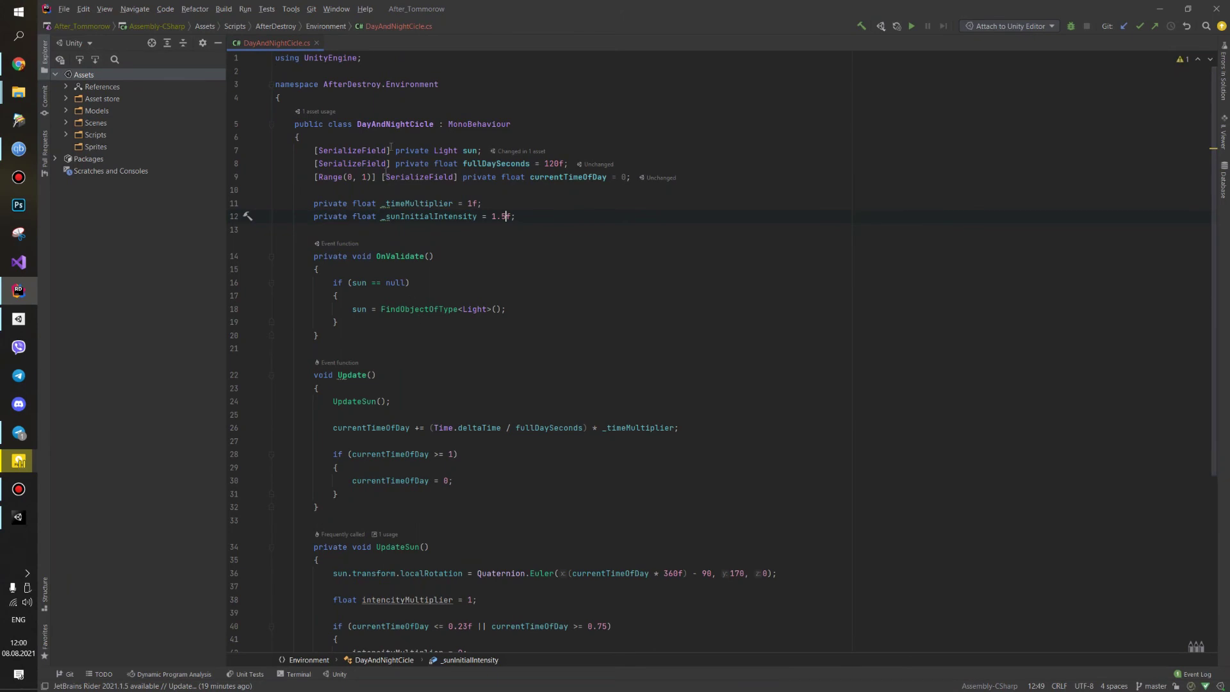
- Scroll through DayAndNightCicle.cs and highlight its OnValidate method
scroll(442, 205, down, 1)
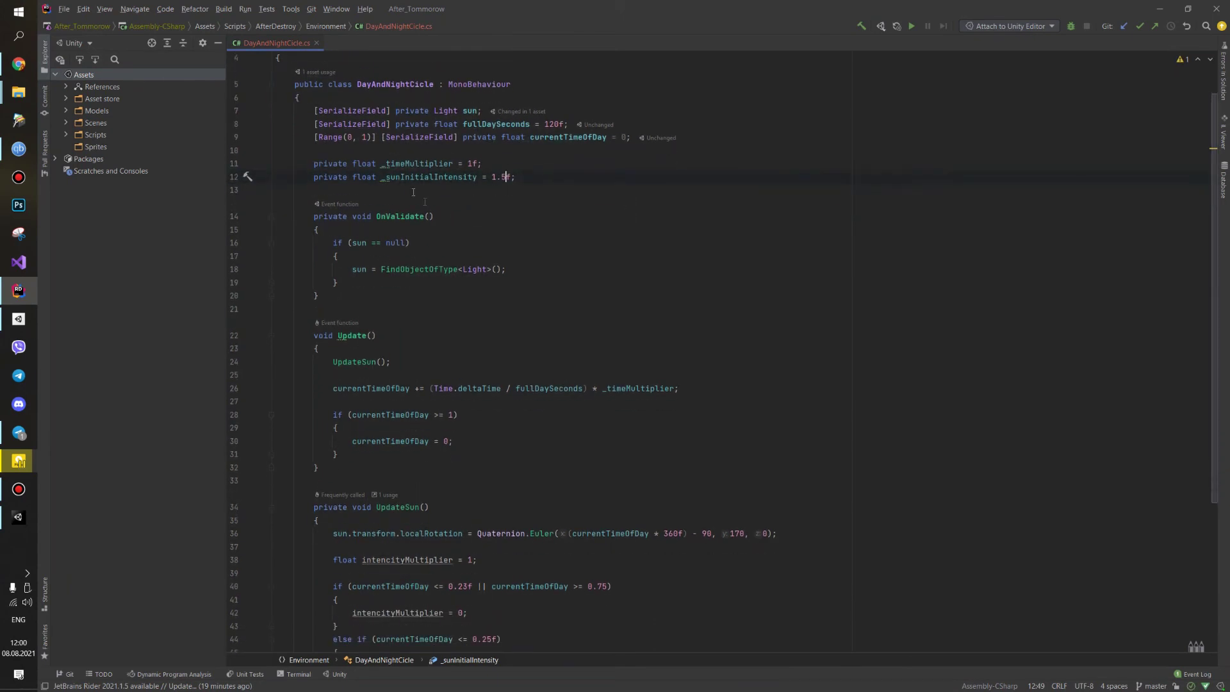
scroll(425, 194, down, 1)
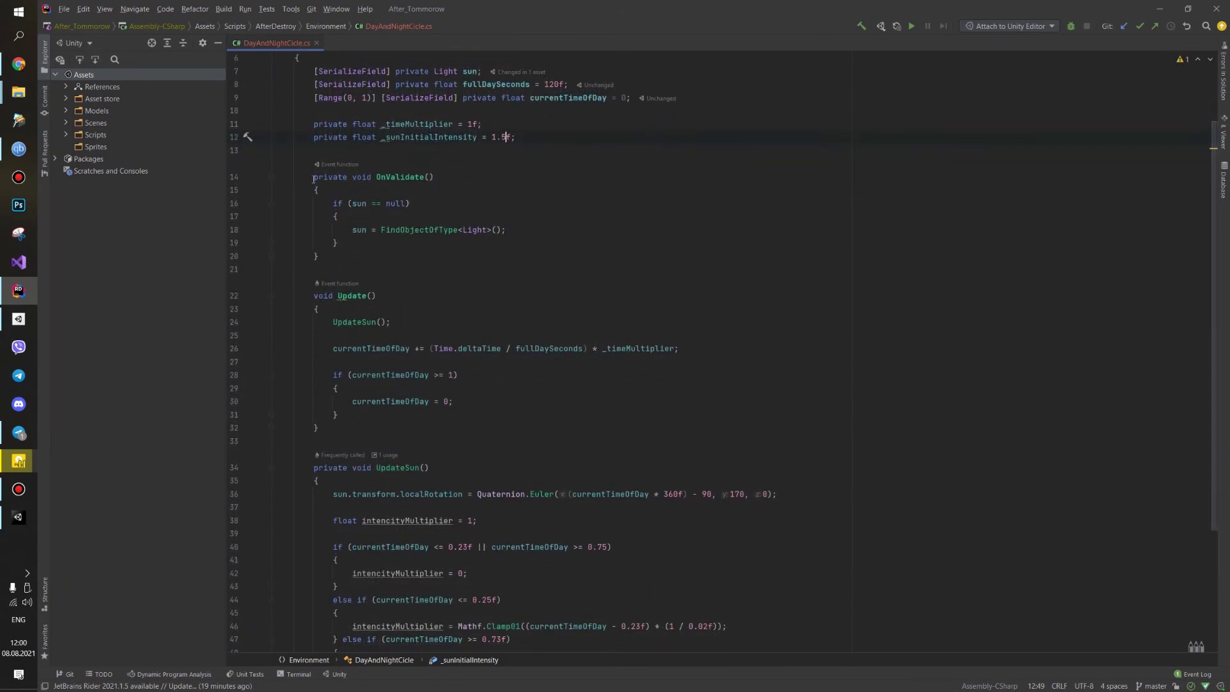
key(ctrl+w)
key(ctrl+w)
key(ctrl+w)
key(Left)
- Point out UpdateSun's sun localRotation line and its currentTimeOfDay term, then return to Unity
scroll(404, 242, down, 3)
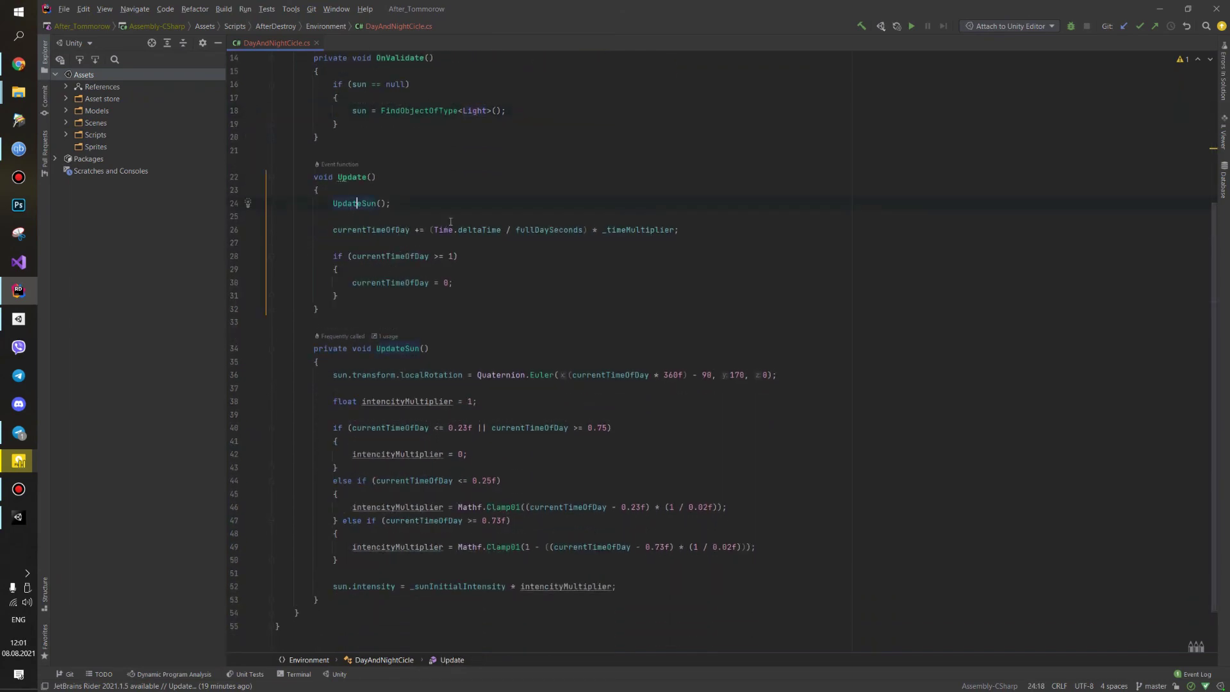
scroll(450, 222, down, 2)
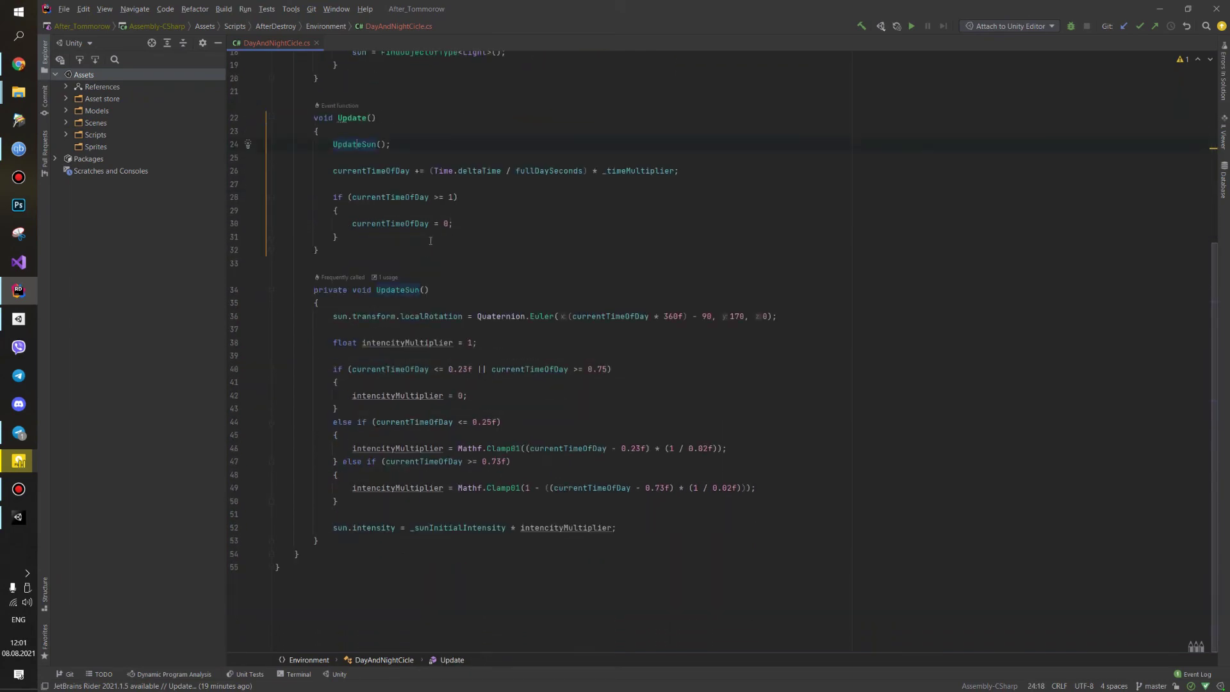
click(444, 316)
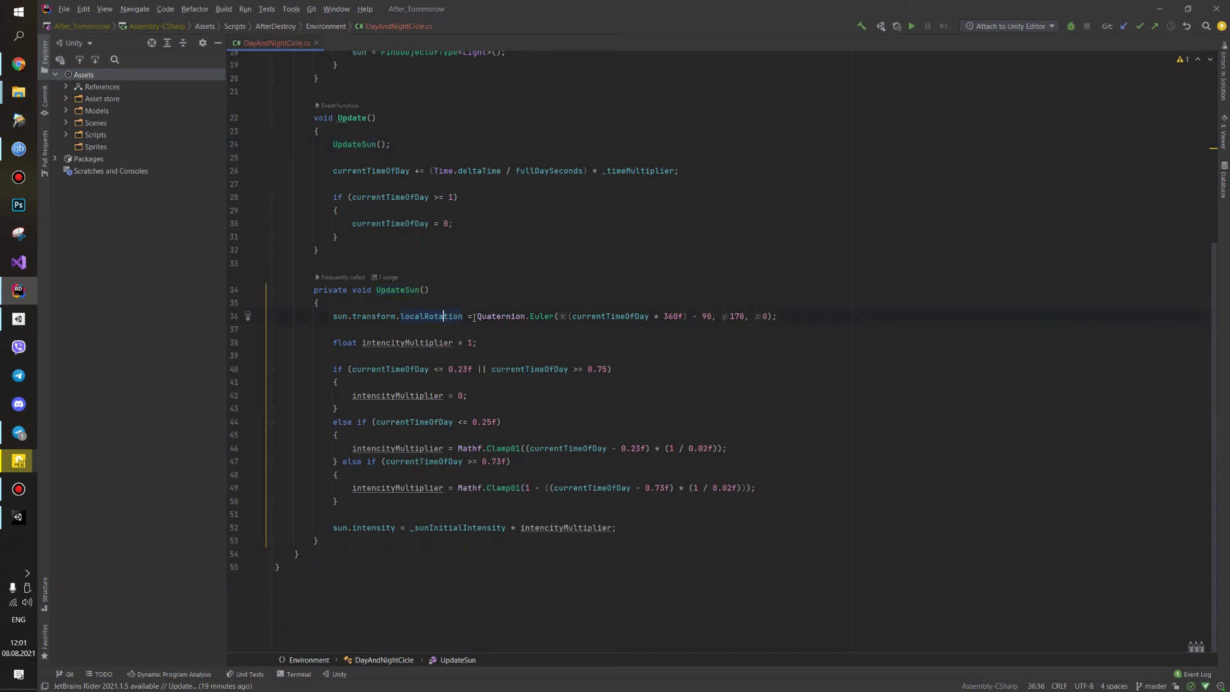
click(615, 316)
click(14, 517)
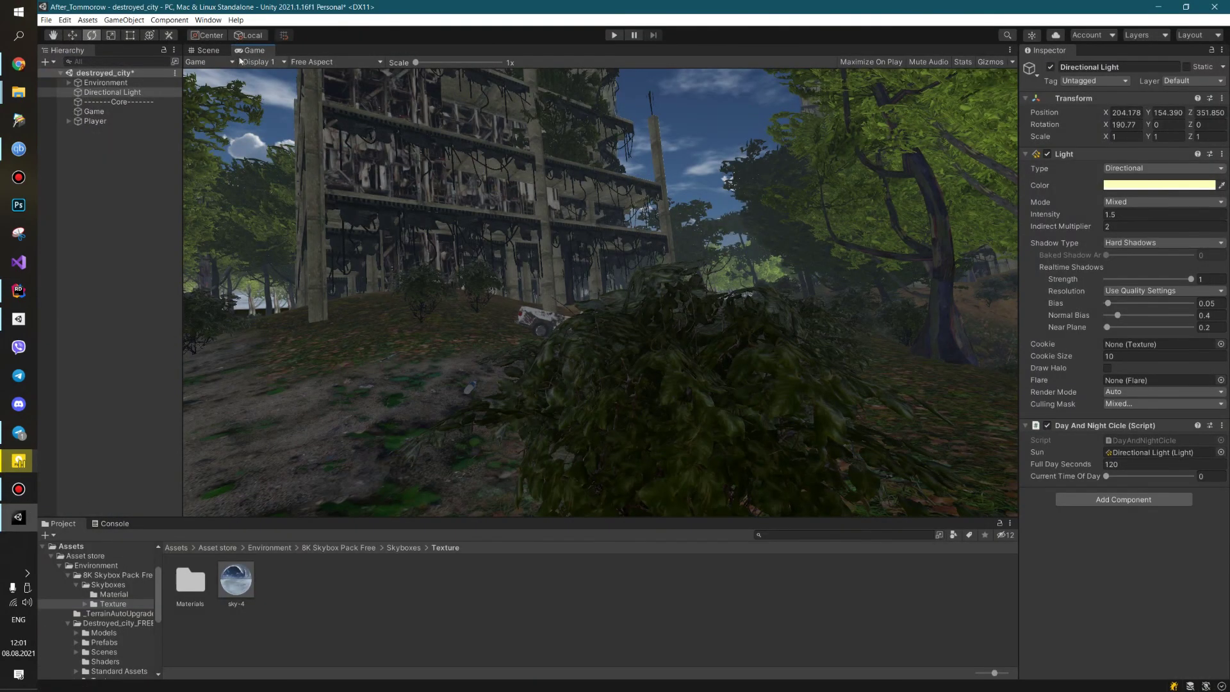
- Orbit the Scene view over the ruined city and fly among the towers, then return to Rider
click(208, 50)
mouse_move(496, 213)
right_down()
mouse_move(343, 323)
mouse_move(490, 252)
mouse_move(673, 416)
right_up()
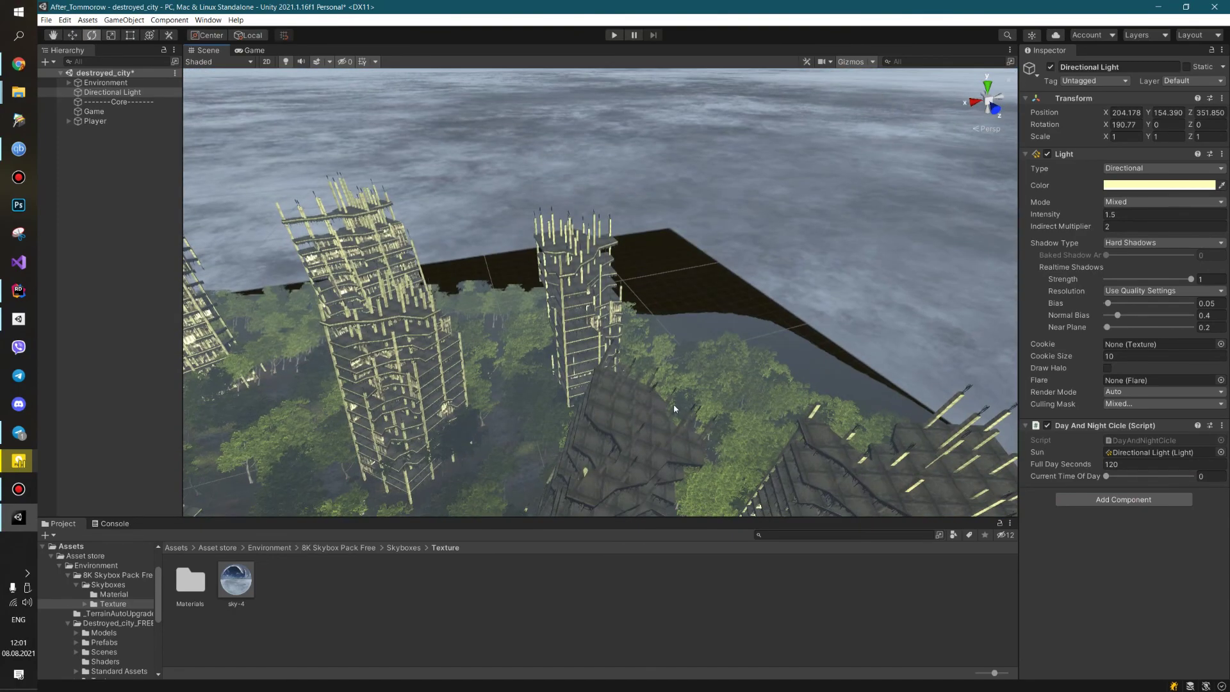
right_drag(674, 399, 752, 306)
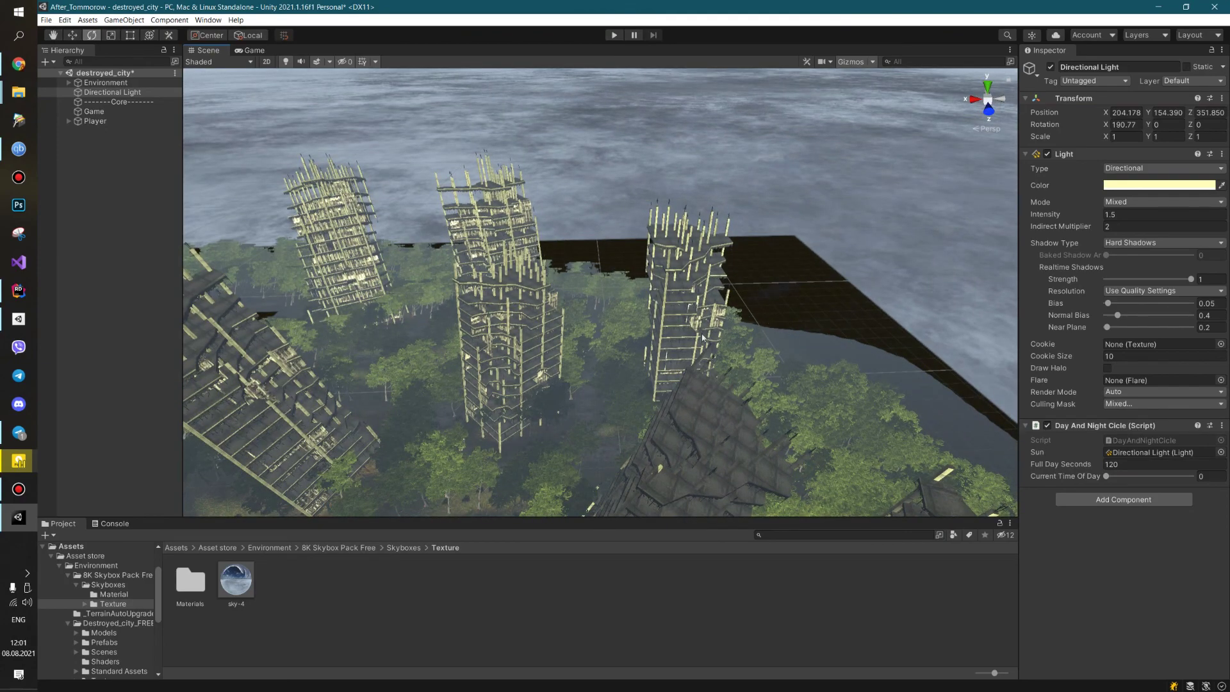
mouse_move(572, 319)
right_down()
mouse_move(292, 275)
mouse_move(457, 392)
mouse_move(650, 370)
right_up()
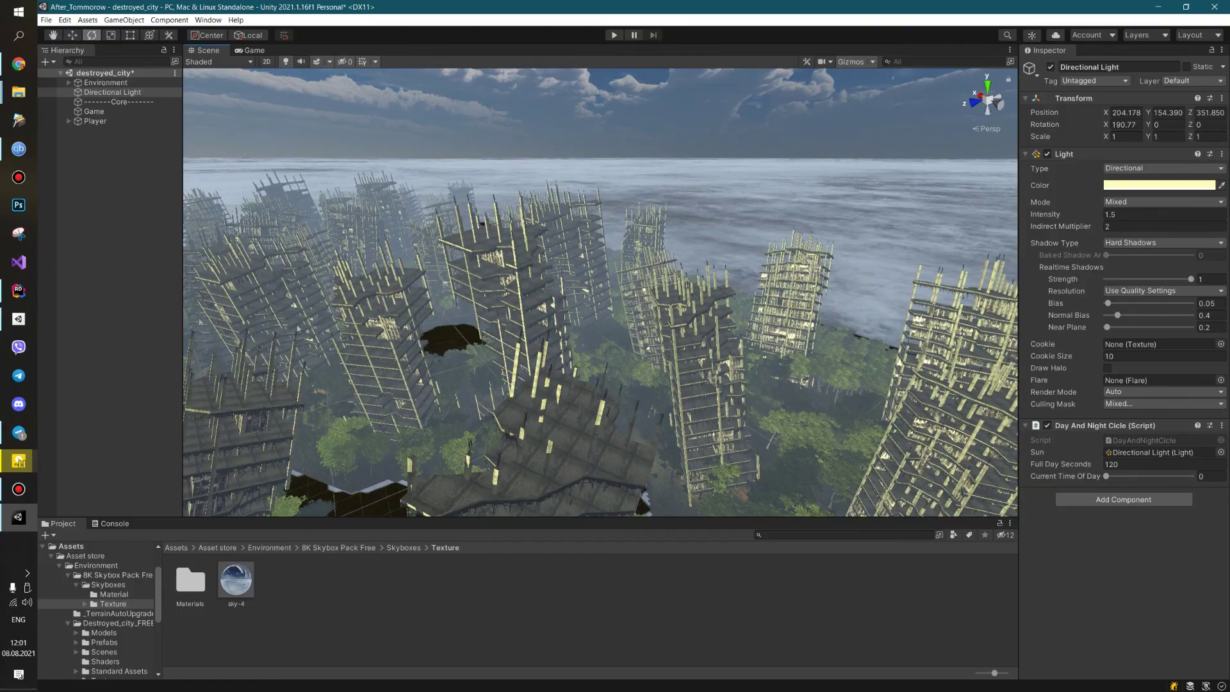
click(28, 304)
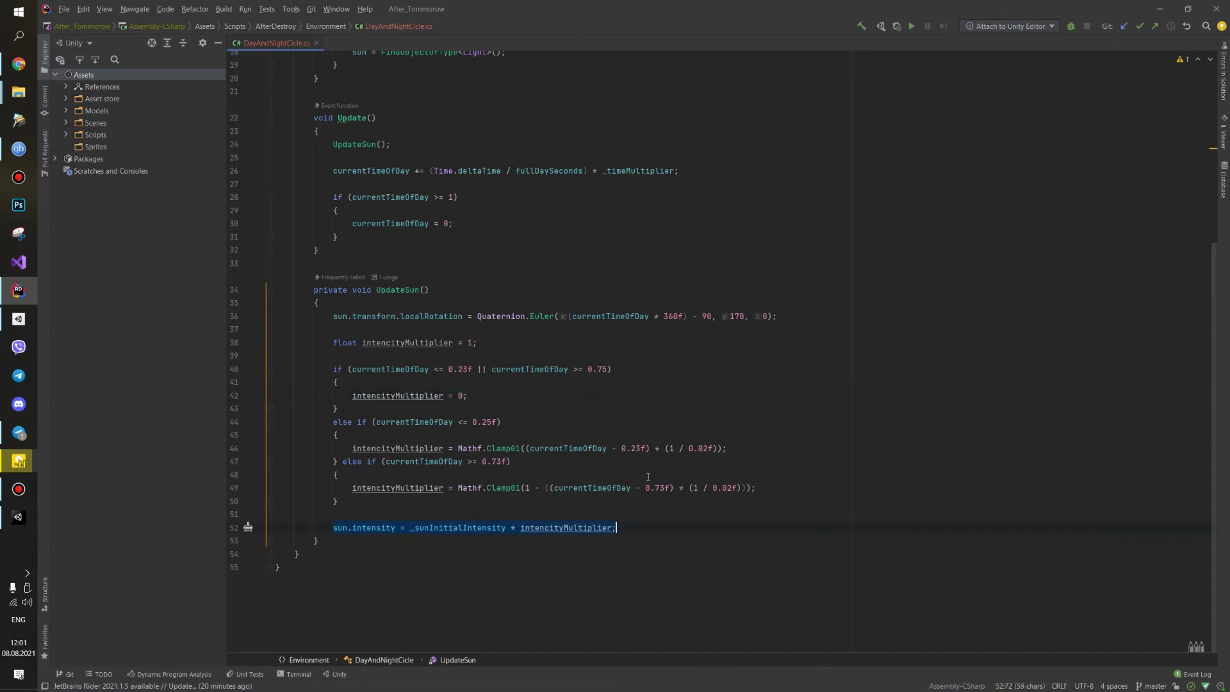
- Scroll back to the top of DayAndNightCicle.cs, then tilt Unity's Scene view over the city
scroll(562, 446, up, 5)
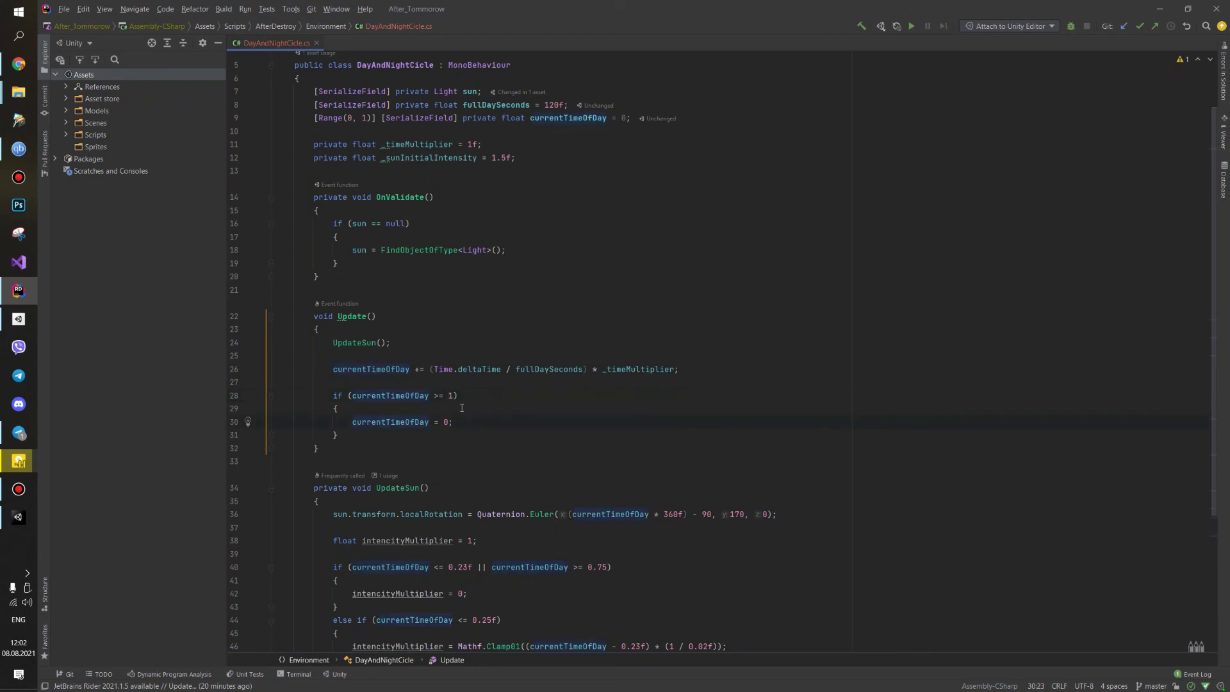
scroll(461, 408, up, 2)
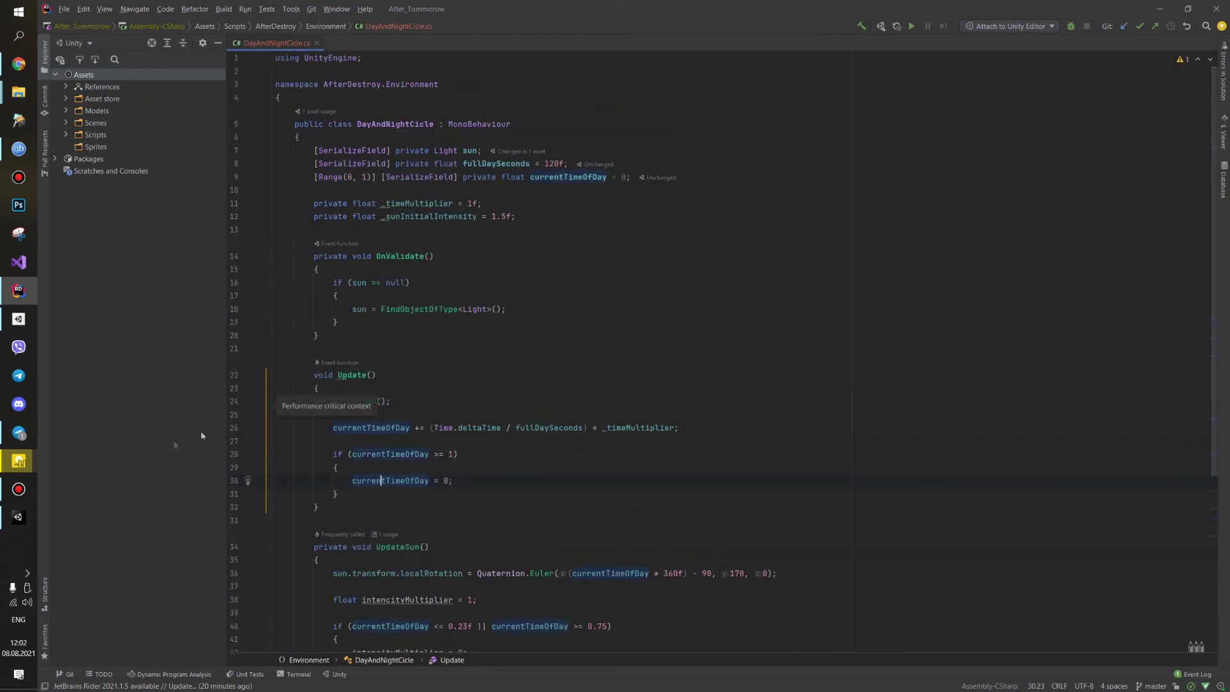
click(19, 517)
mouse_move(448, 346)
right_down()
mouse_move(453, 425)
mouse_move(849, 392)
mouse_move(819, 228)
right_up()
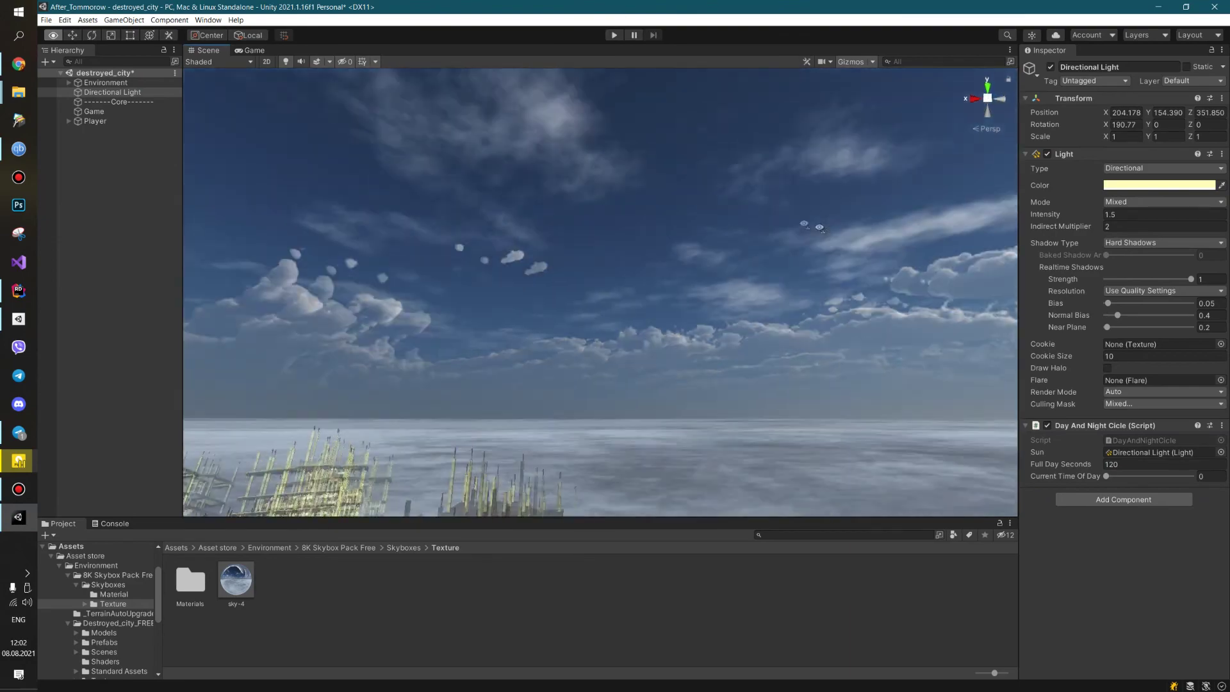
- Select the sky-4 skybox material in the Materials folder and drag its Rotation to turn the clouds
right_drag(820, 228, 448, 231)
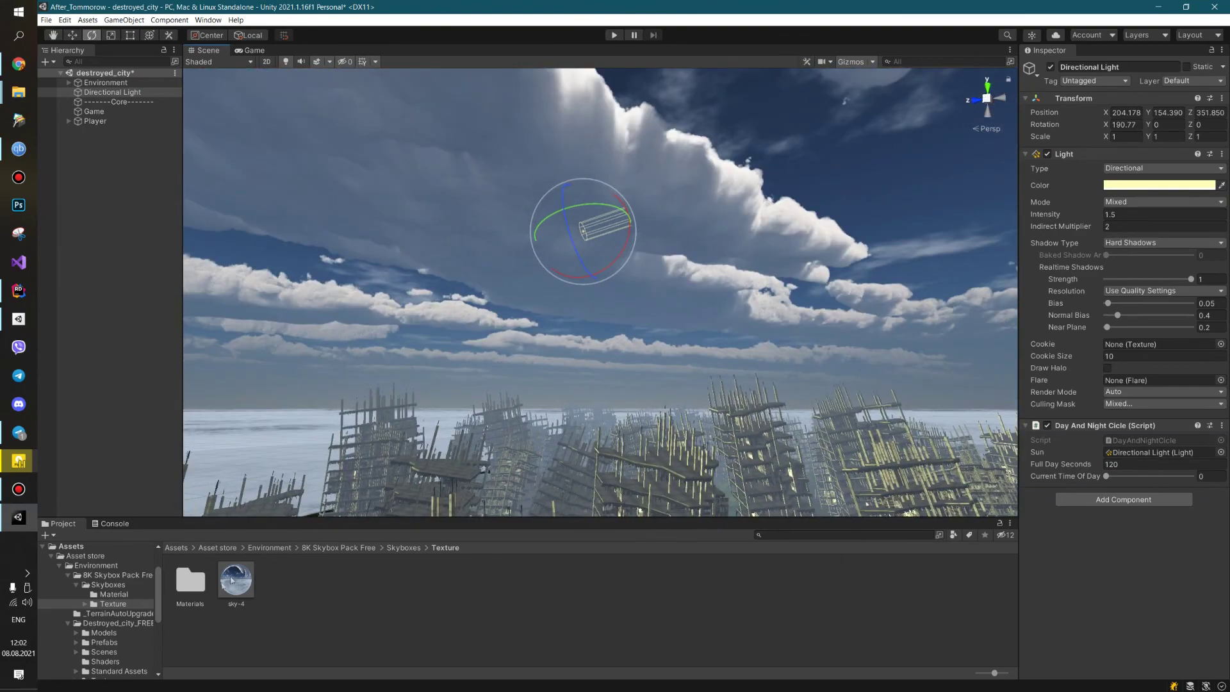
double_click(190, 583)
click(190, 580)
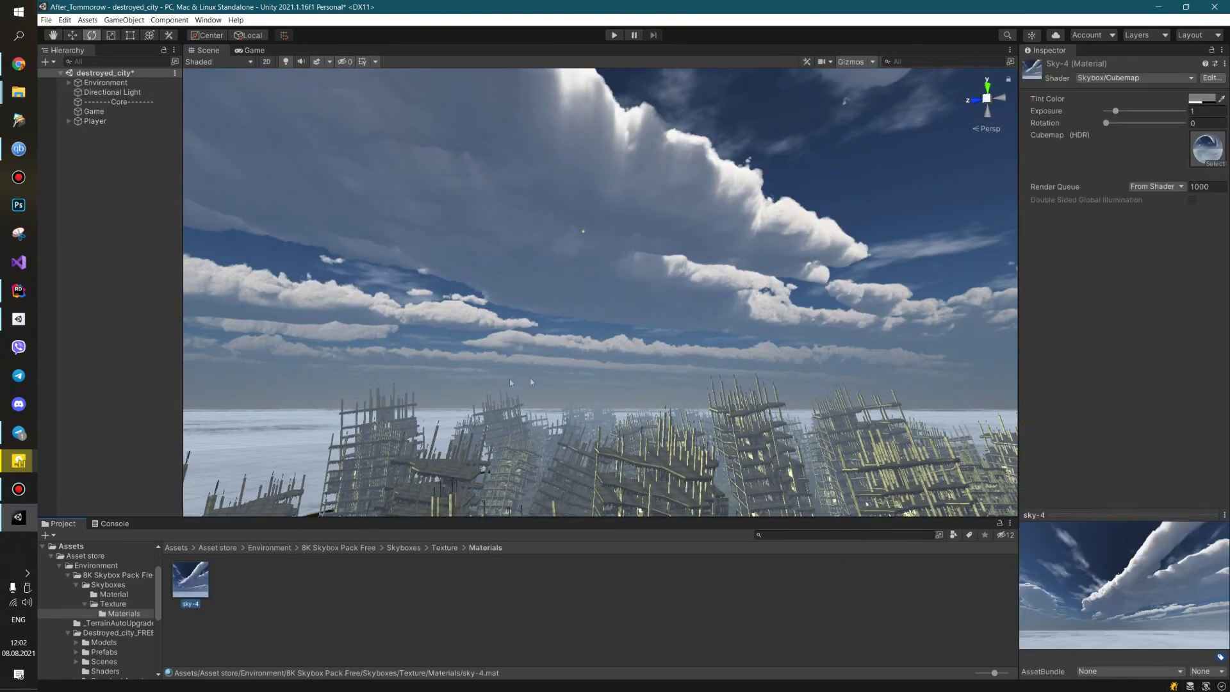
mouse_move(1107, 123)
mouse_down()
mouse_move(1161, 134)
mouse_move(1032, 140)
mouse_up()
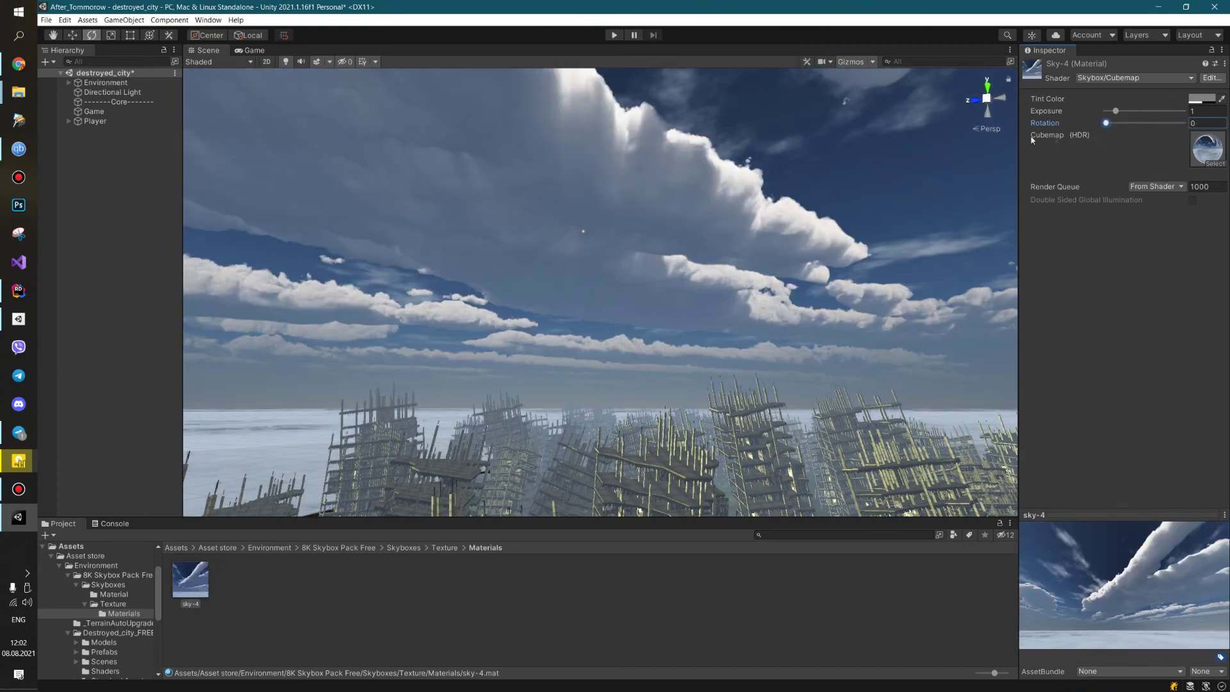
- Fly the scene camera low through the ruined city and select a wrak_budova building
mouse_move(769, 269)
right_down()
mouse_move(874, 495)
mouse_move(963, 403)
right_up()
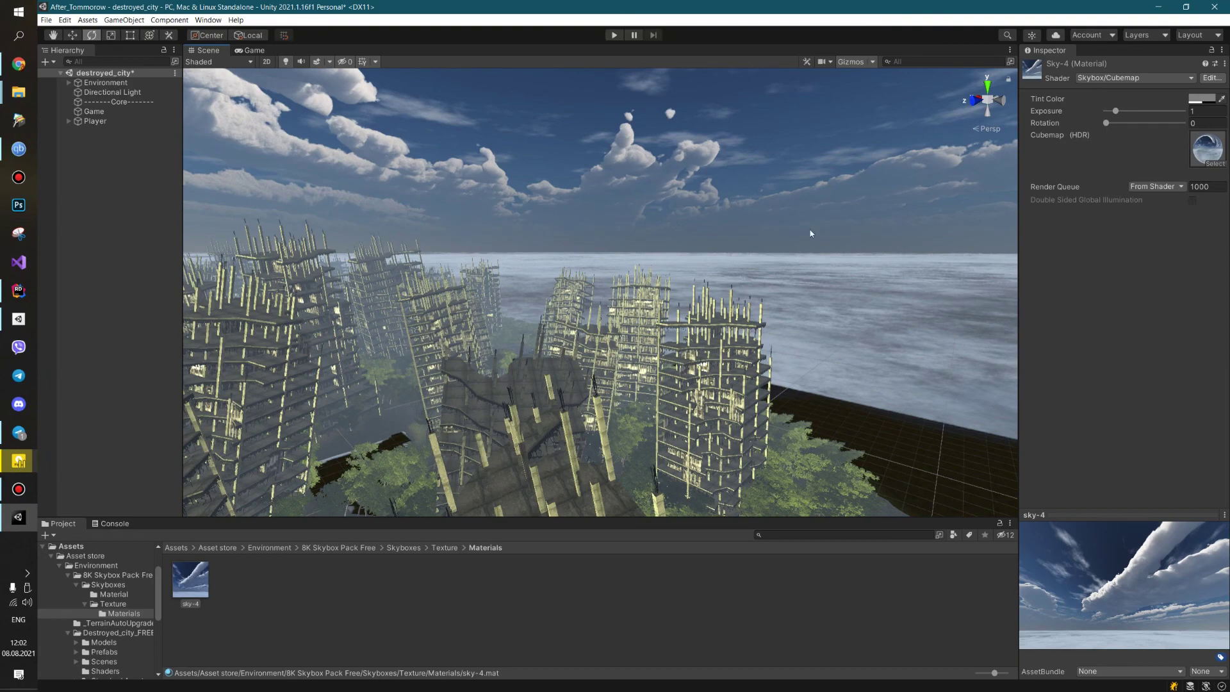
mouse_move(692, 248)
right_down()
mouse_move(388, 281)
mouse_move(533, 315)
mouse_move(617, 306)
right_up()
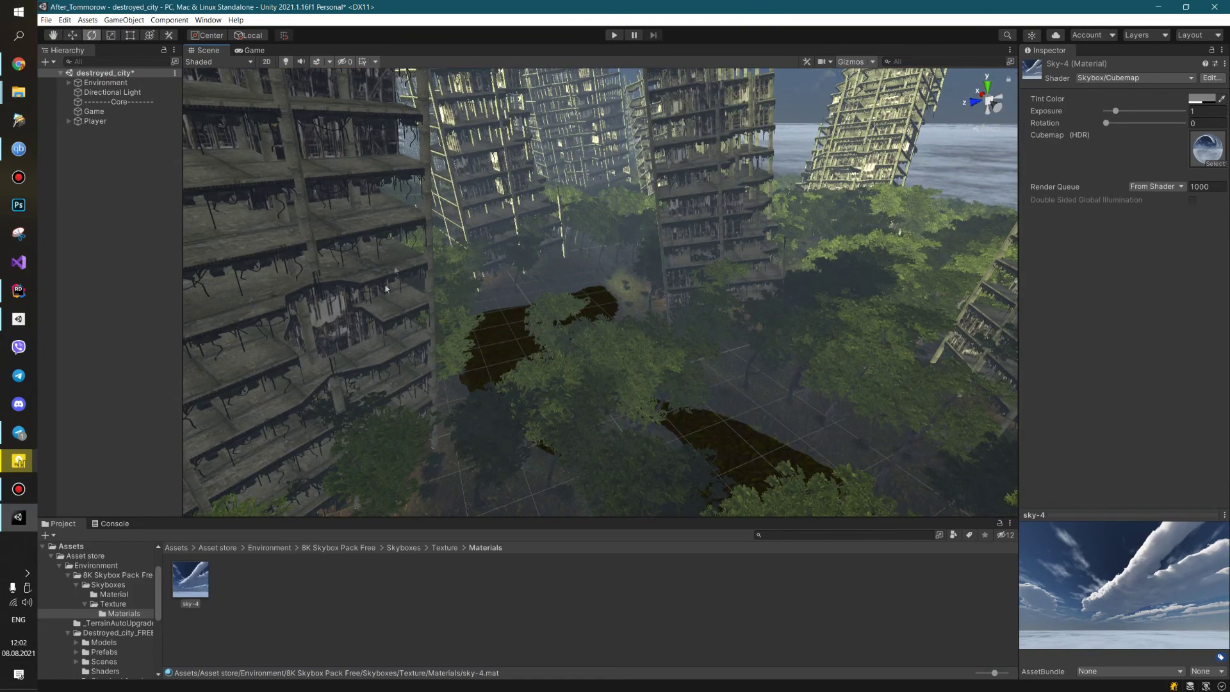
mouse_move(664, 323)
right_down()
mouse_move(287, 314)
mouse_move(356, 272)
mouse_move(463, 270)
mouse_move(602, 185)
right_up()
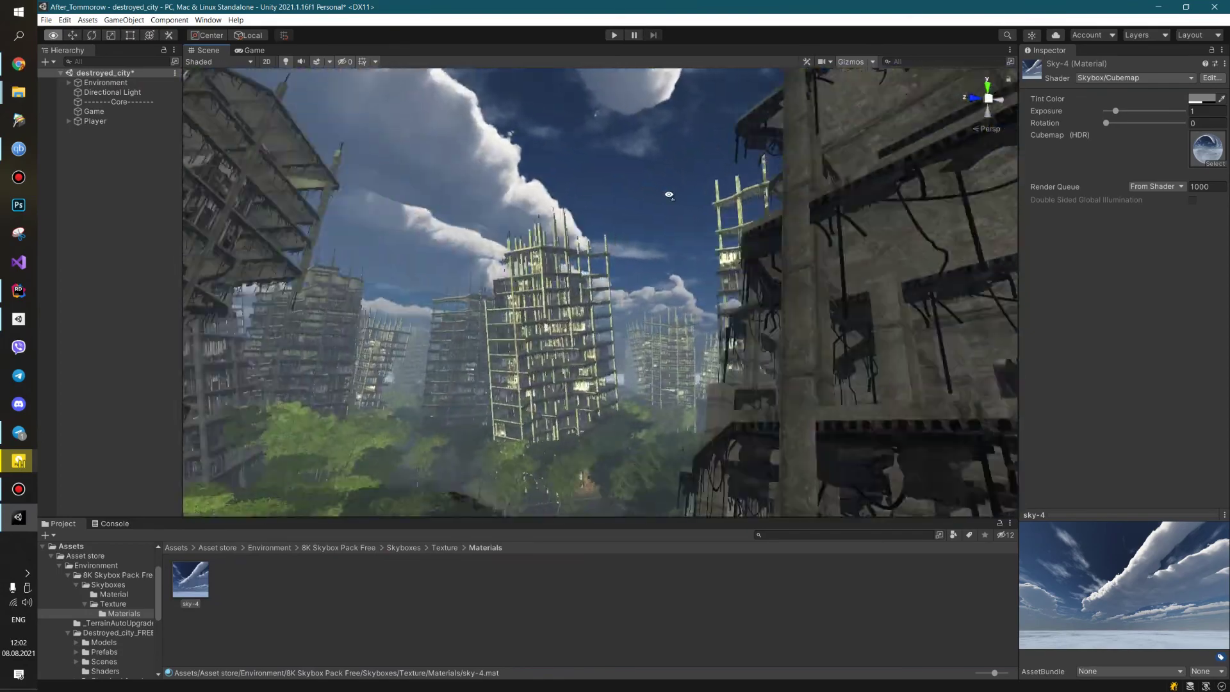
mouse_move(602, 185)
right_down()
mouse_move(727, 218)
mouse_move(1033, 370)
right_up()
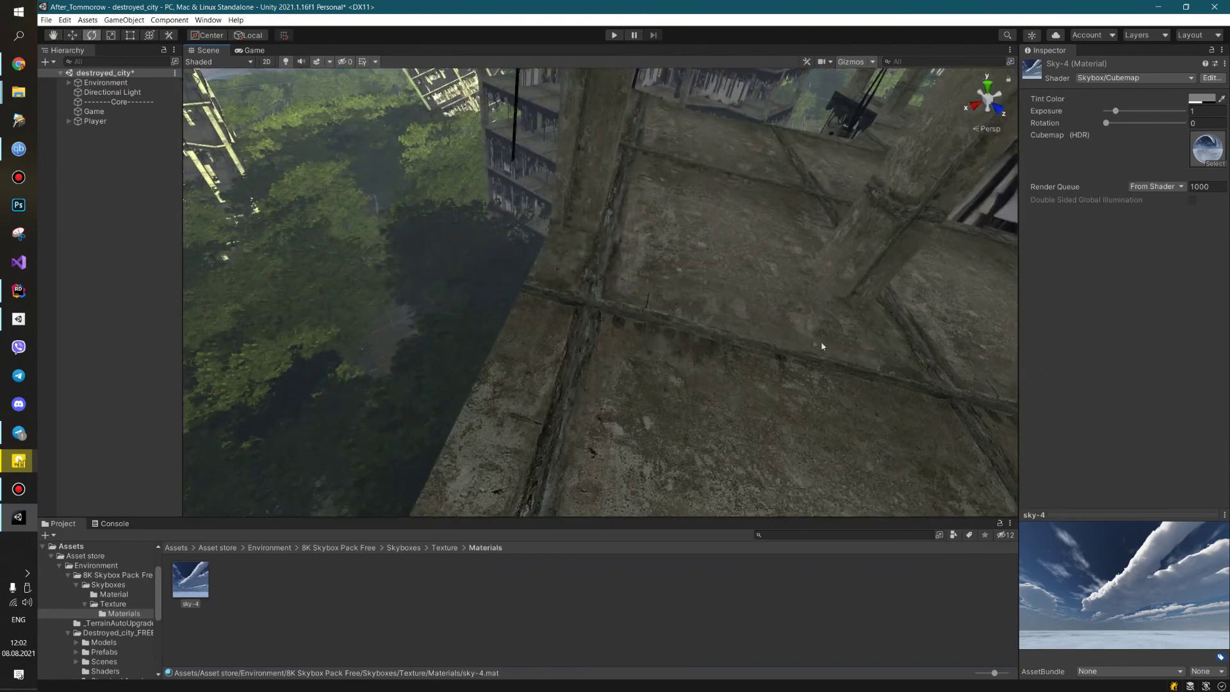
click(679, 277)
- Fly the view onto a floor of the wrak_budova ruin (rotation Y 43.928, scale about 1.0969)
mouse_move(680, 277)
right_down()
mouse_move(842, 228)
mouse_move(792, 121)
mouse_move(627, 239)
mouse_move(761, 177)
mouse_move(611, 213)
mouse_move(133, 172)
mouse_move(1204, 153)
mouse_move(978, 174)
mouse_move(1163, 136)
right_up()
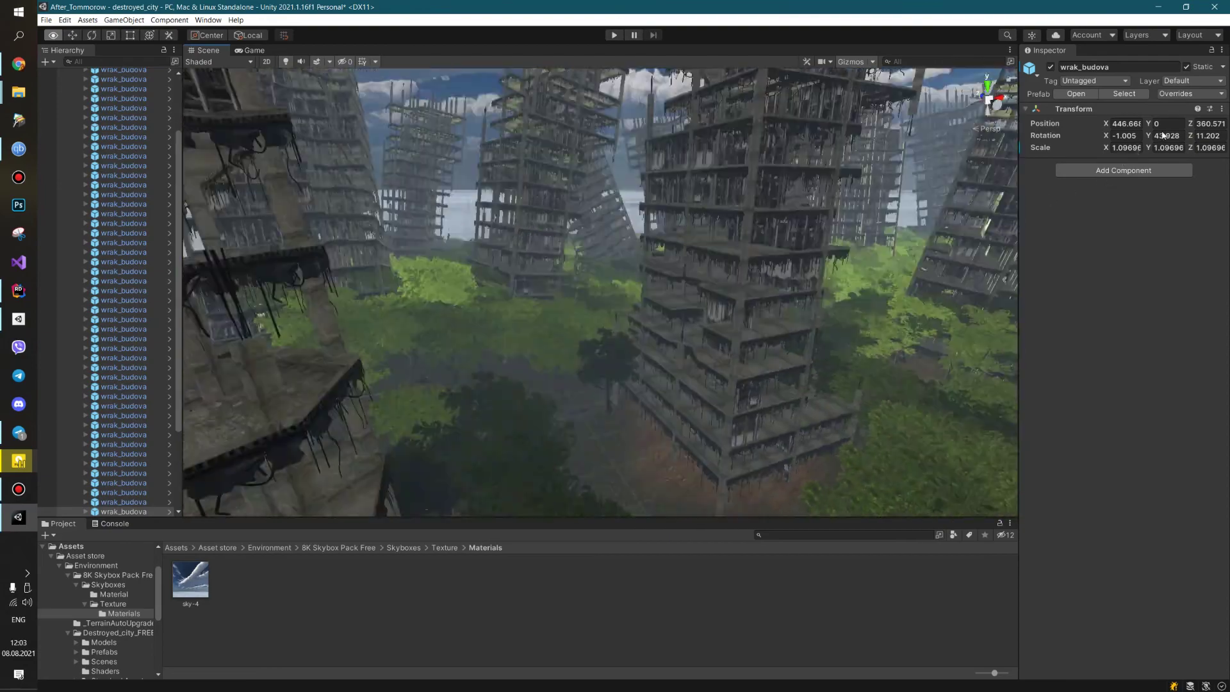